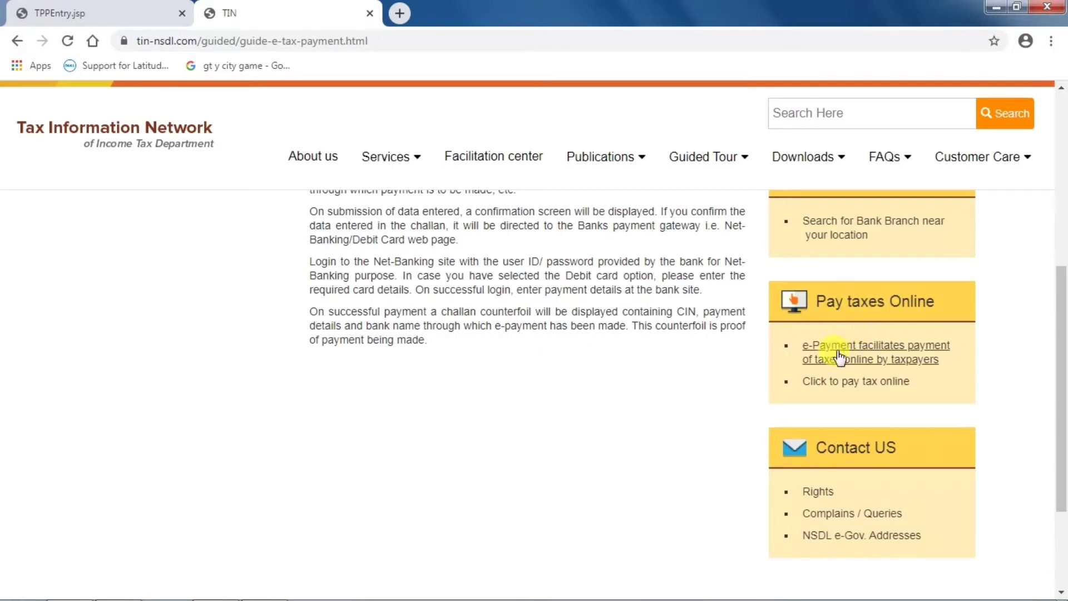
- Open the online tax payment service and start a TDS/TCS payment with Challan No./ITNS 281
click(866, 383)
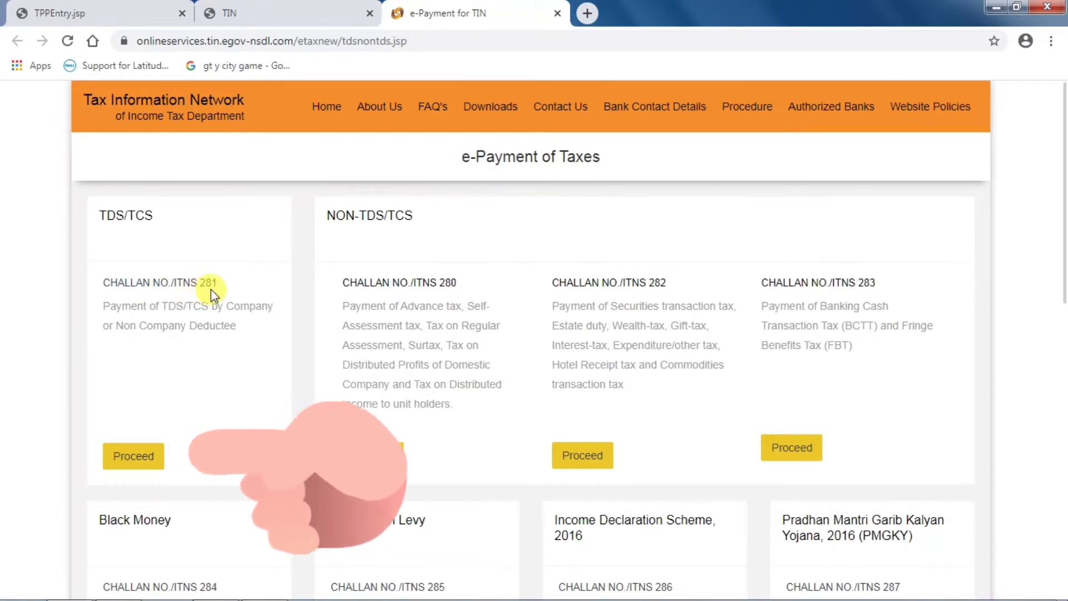
click(137, 464)
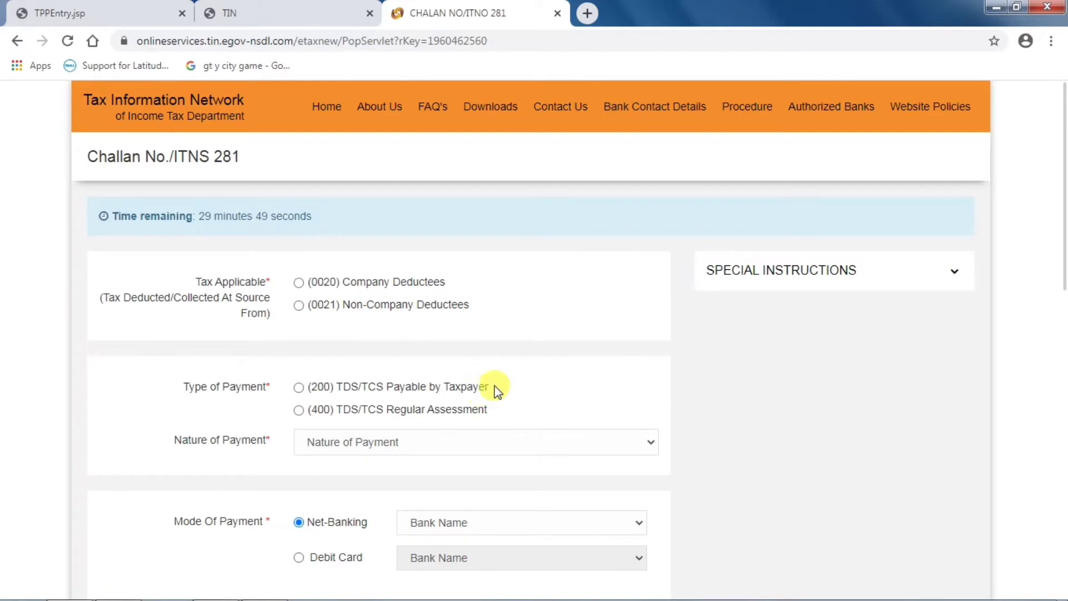
- Choose (0020) Company Deductees as tax applicable and (200) TDS/TCS Payable by Taxpayer as payment type
click(953, 272)
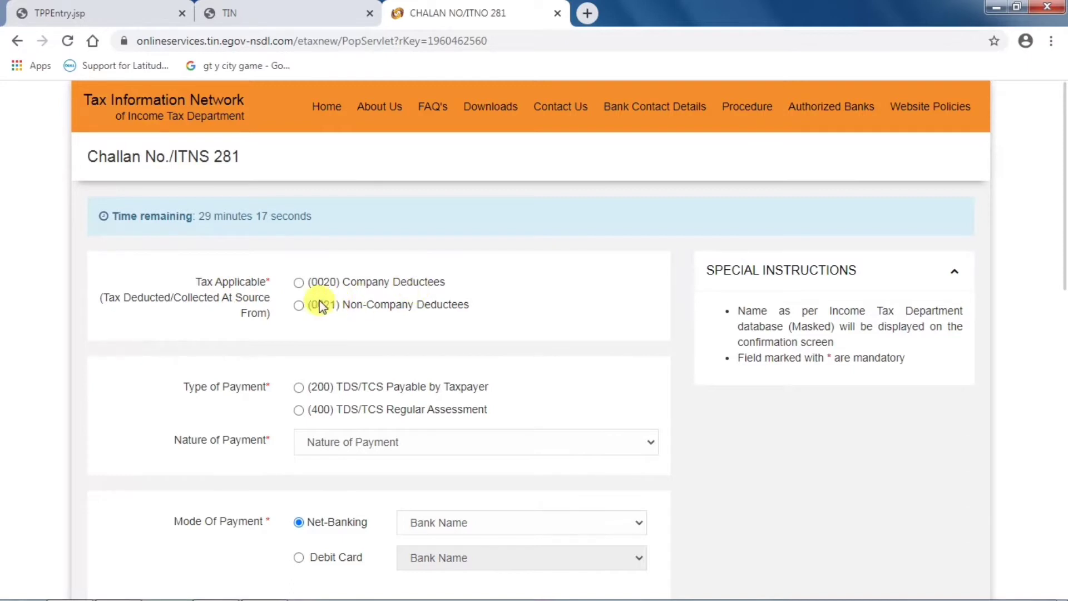
click(303, 285)
scroll(423, 284, down, 1)
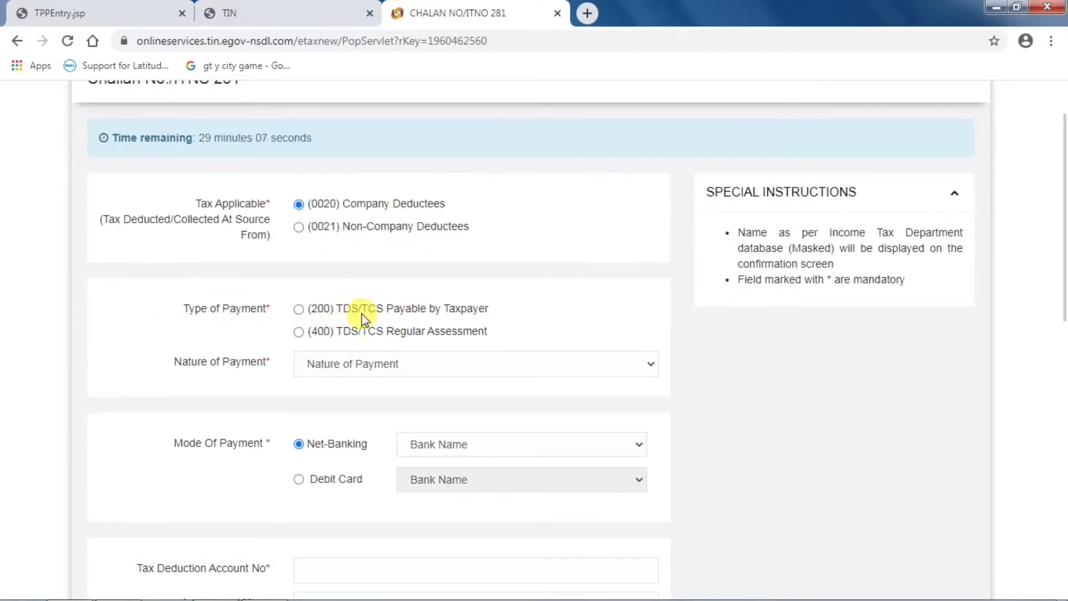
click(299, 311)
- Set the nature of payment to 94C - Payment of contractors and sub-contractors
click(373, 364)
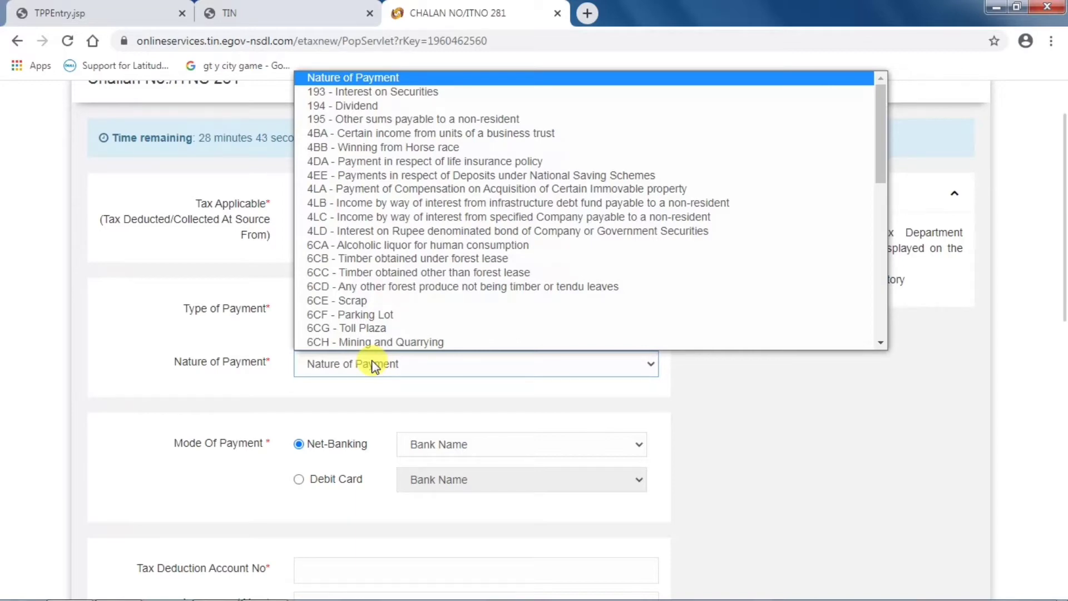
key(Down)
key(Down)
key(Down)
key(Down)
key(Down)
key(Down)
key(Down)
key(Down)
key(Down)
key(Down)
key(Down)
key(Down)
key(Down)
key(Down)
key(Down)
key(Down)
key(Down)
key(Down)
key(Down)
key(Down)
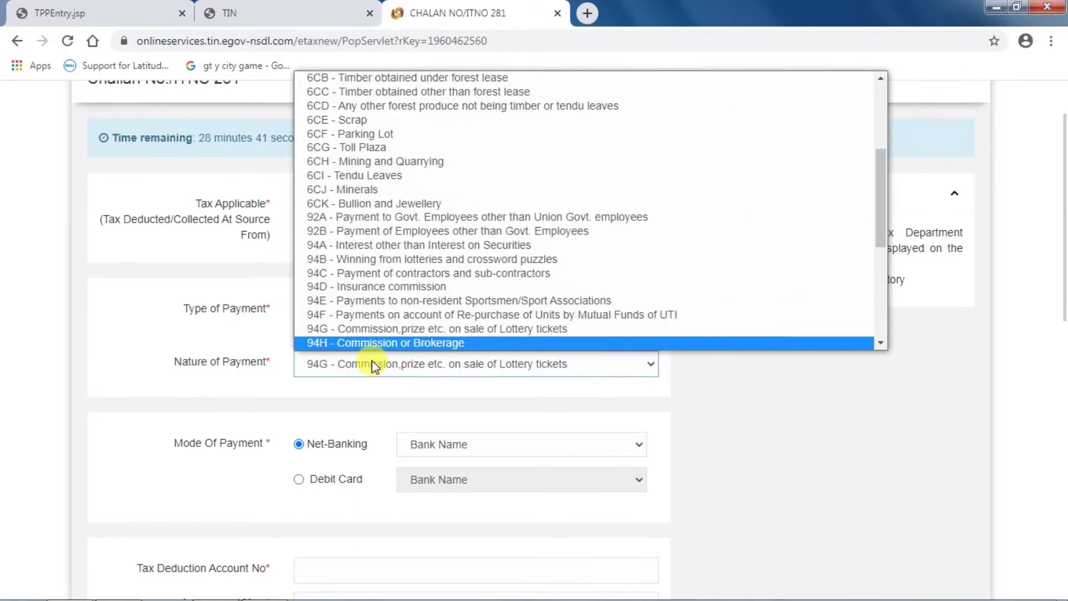
key(Down)
key(Down)
key(Down)
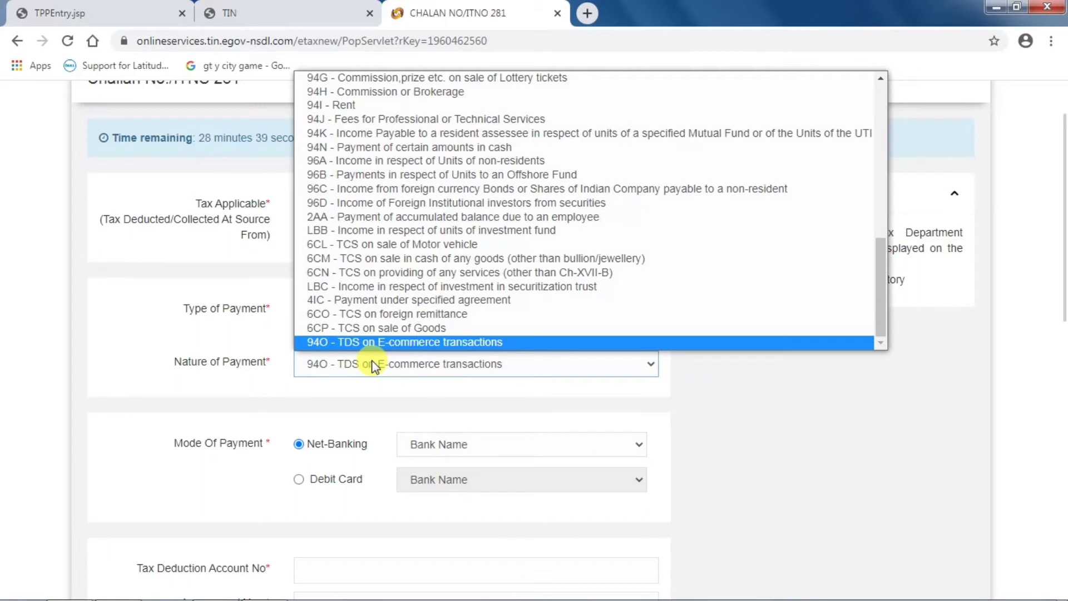
text(94)
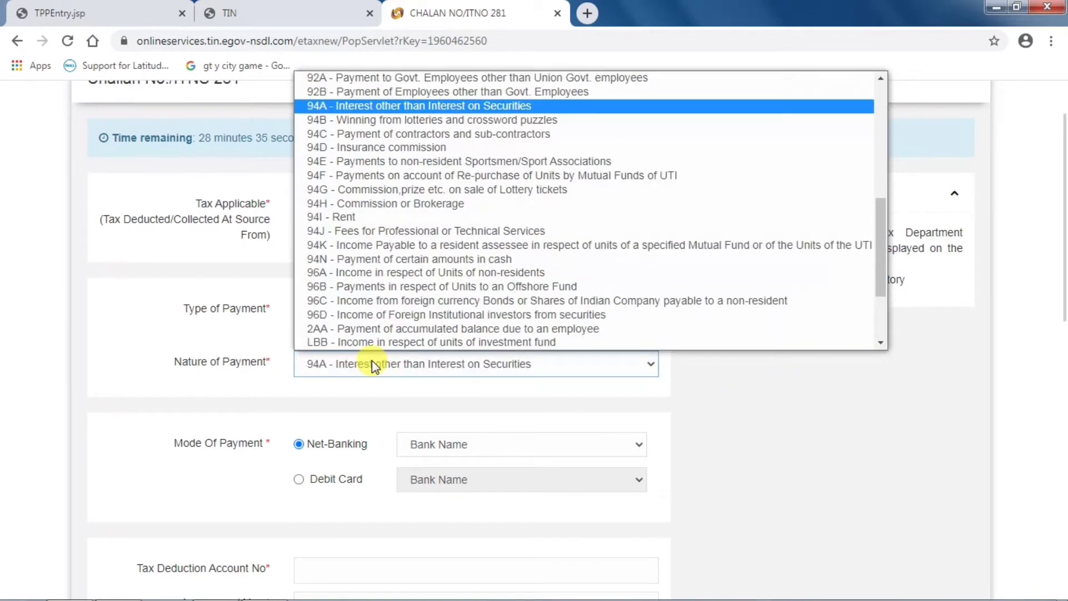
key(Down)
key(Down)
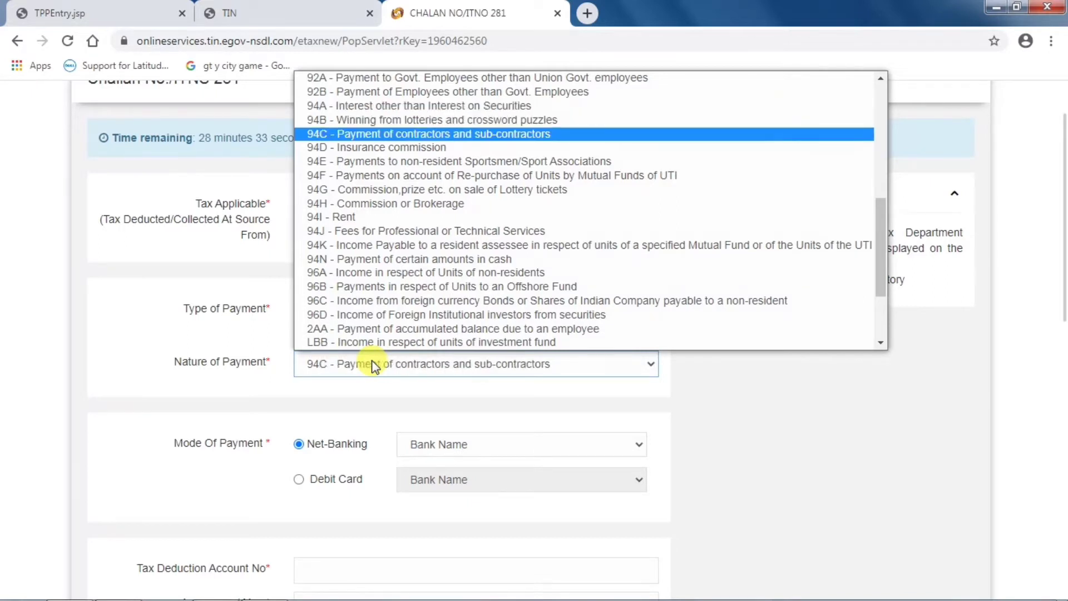
key(Return)
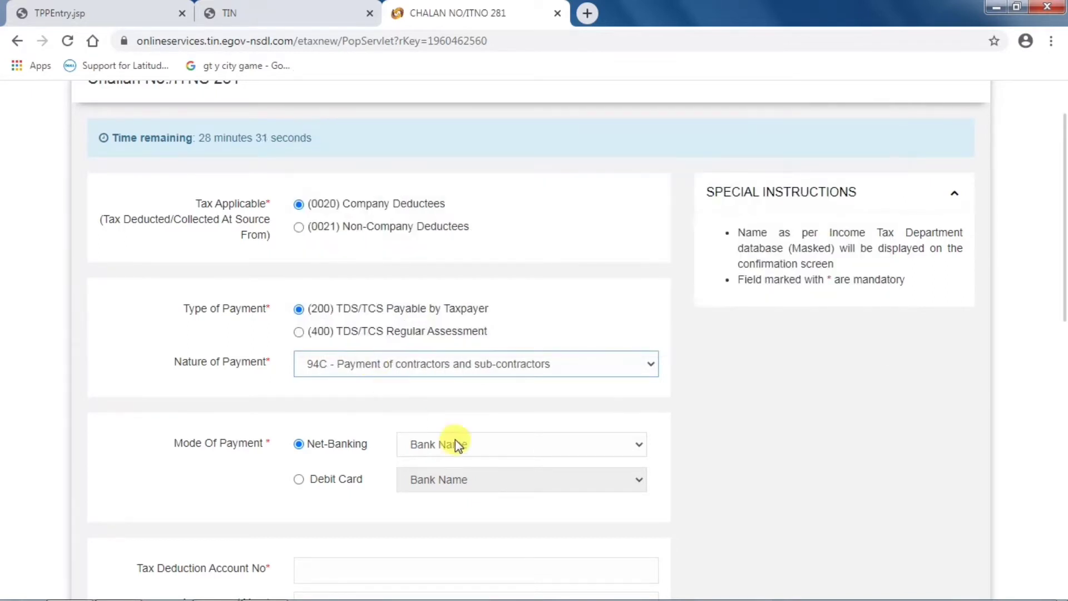
- Choose Indian Overseas Bank as the net-banking bank
click(473, 444)
text(in)
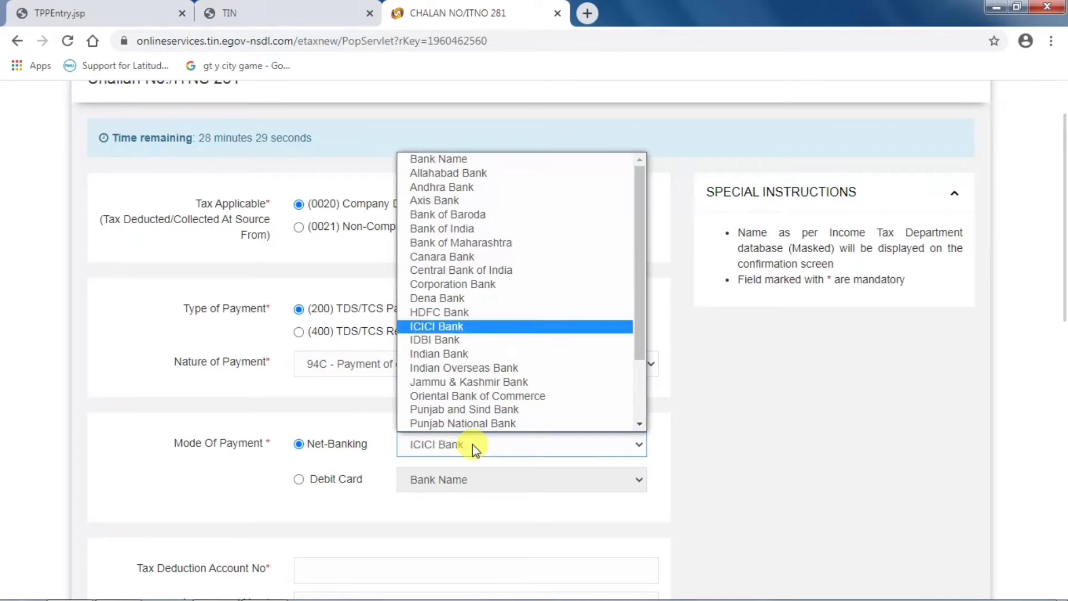
key(Down)
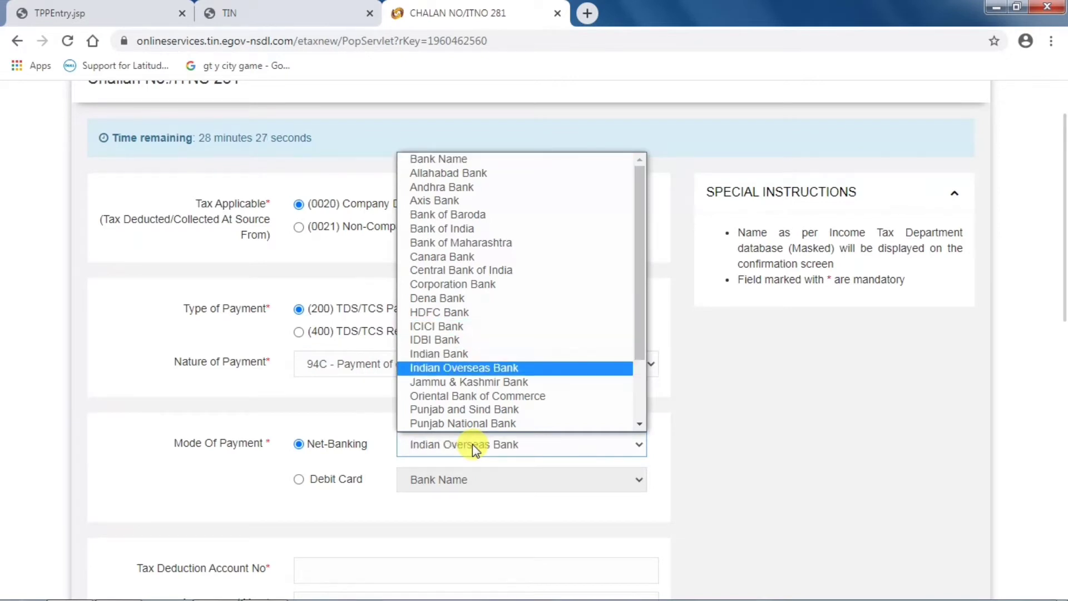
key(Return)
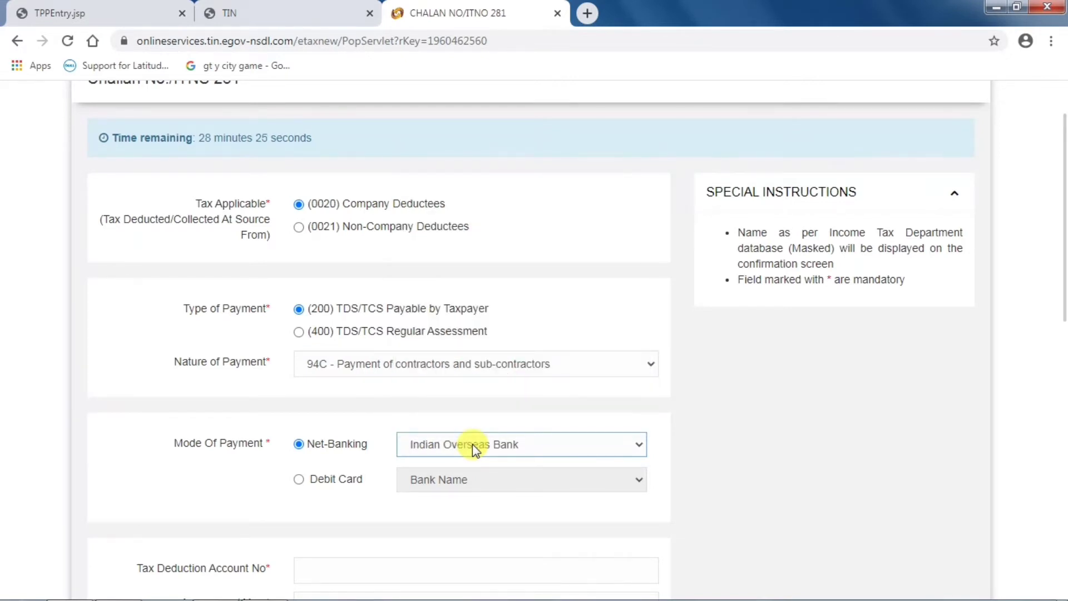
scroll(472, 444, down, 3)
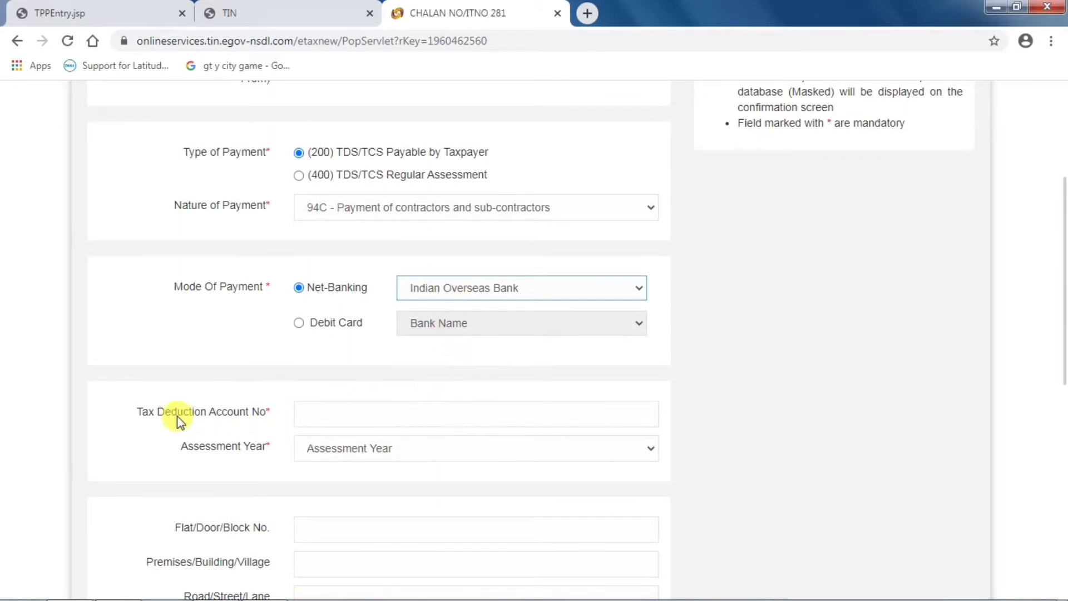
- Enter the tax deduction account number and select assessment year 2021-22
click(305, 411)
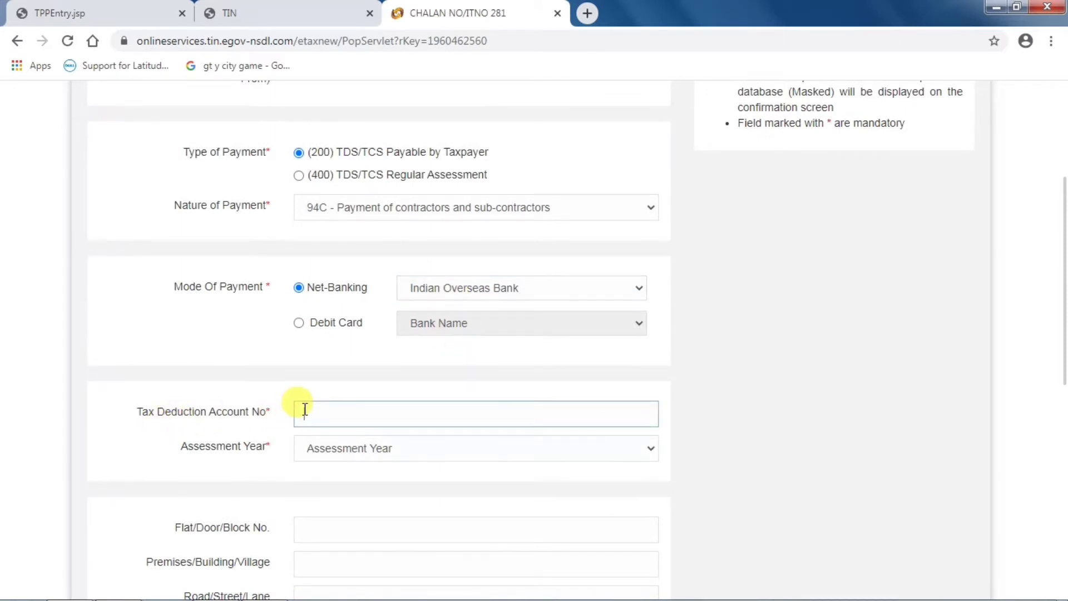
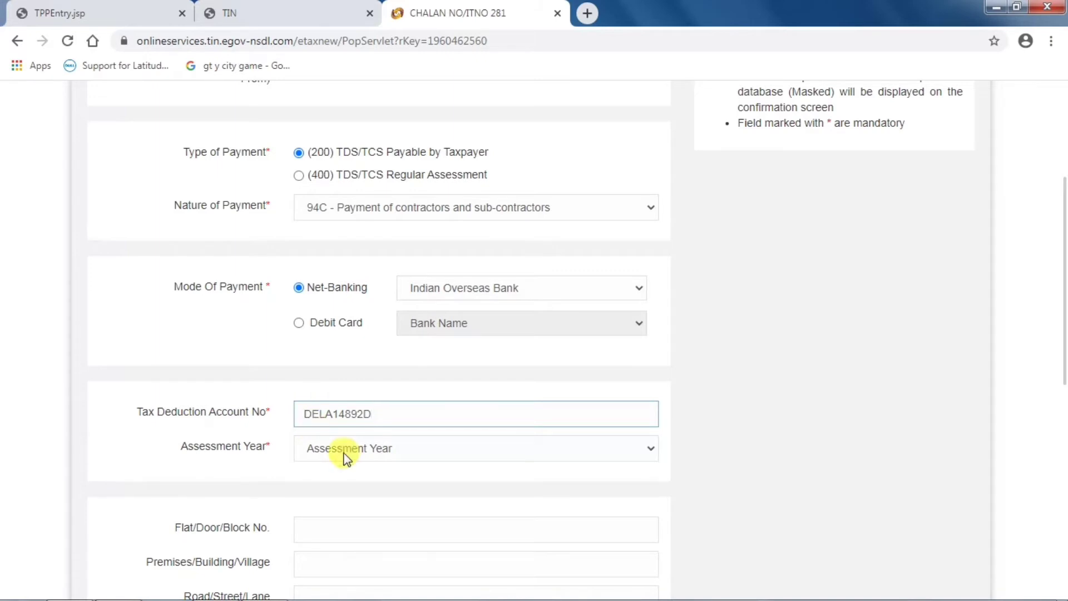
click(346, 453)
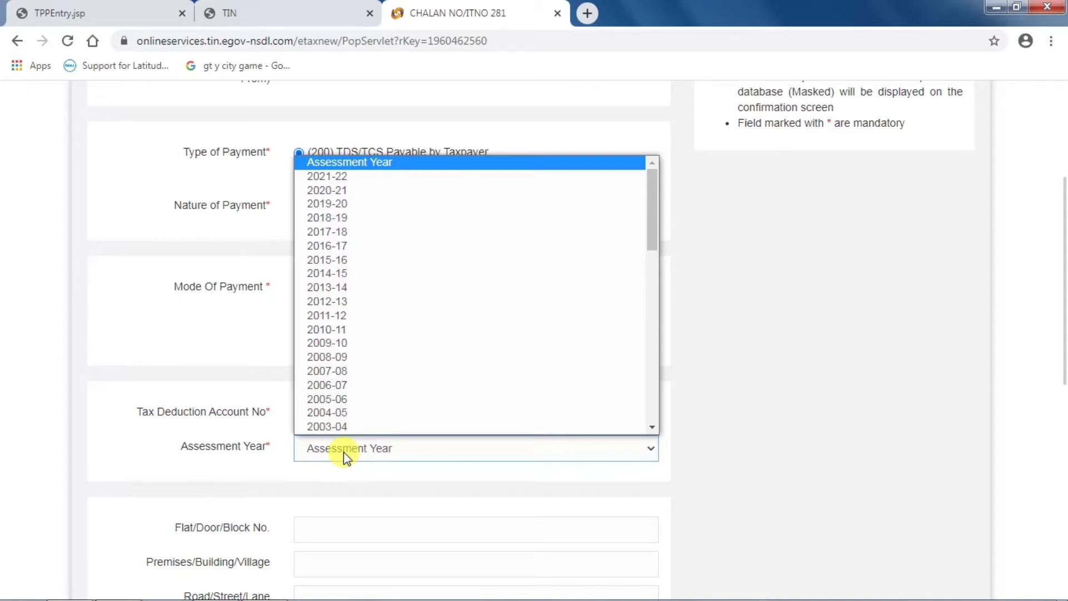
key(Down)
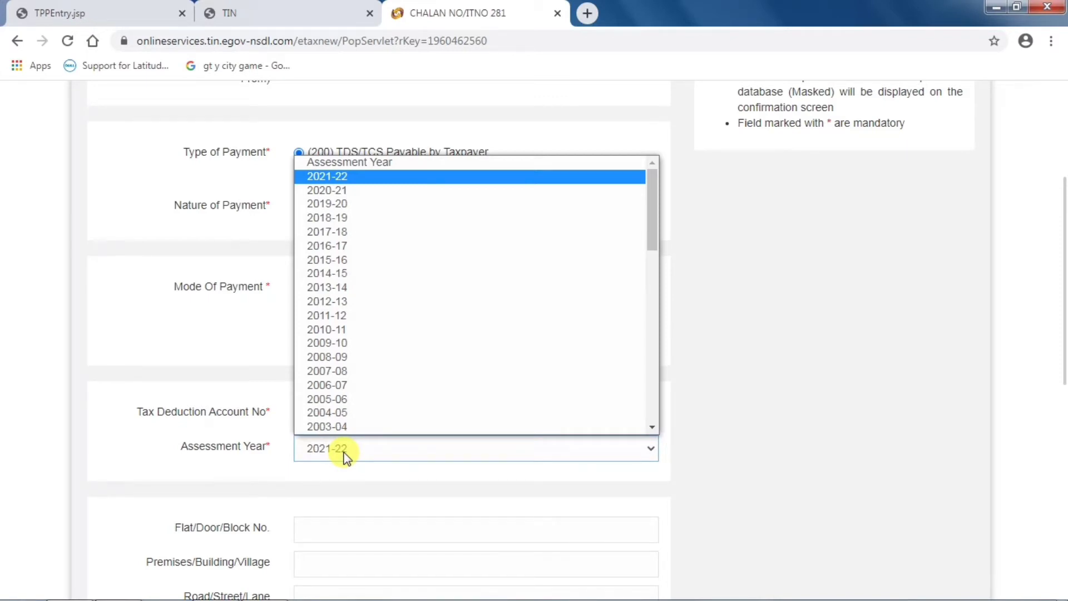
key(Down)
key(Down)
key(Down)
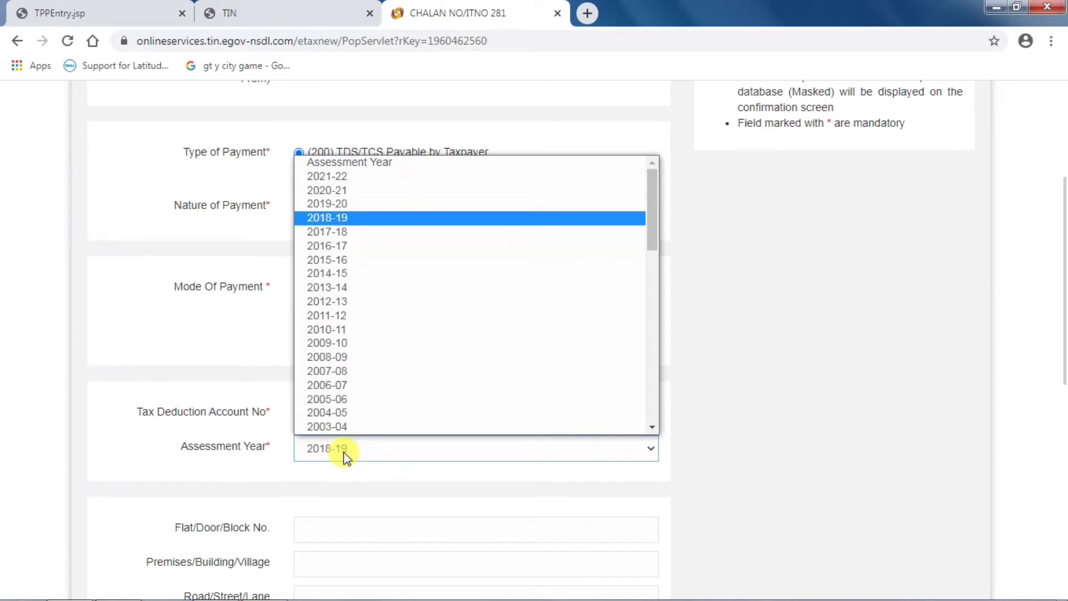
key(Up)
key(Up)
key(Up)
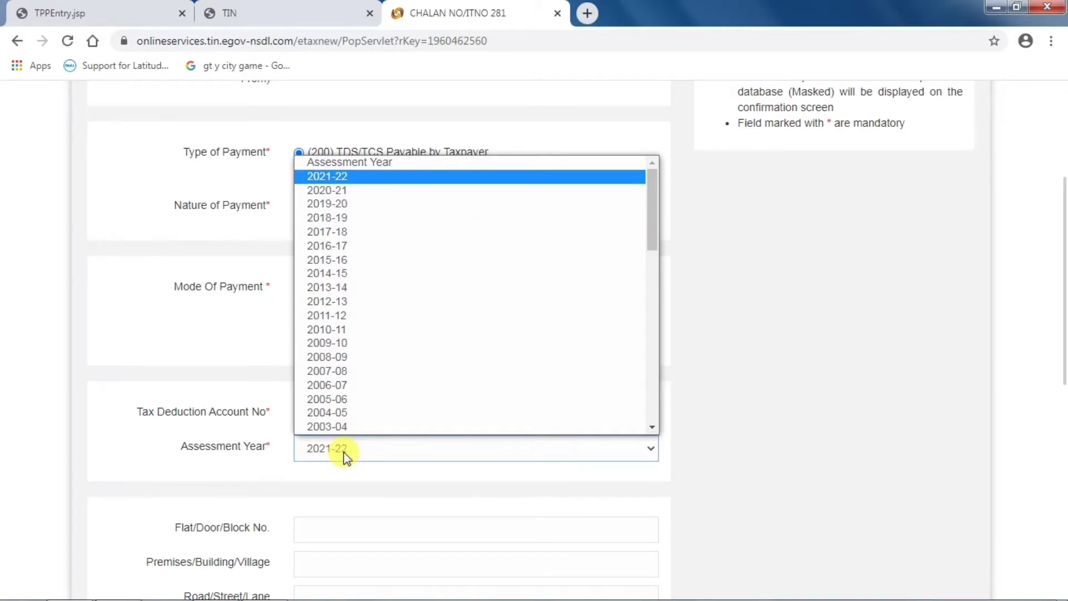
key(Return)
scroll(345, 454, down, 5)
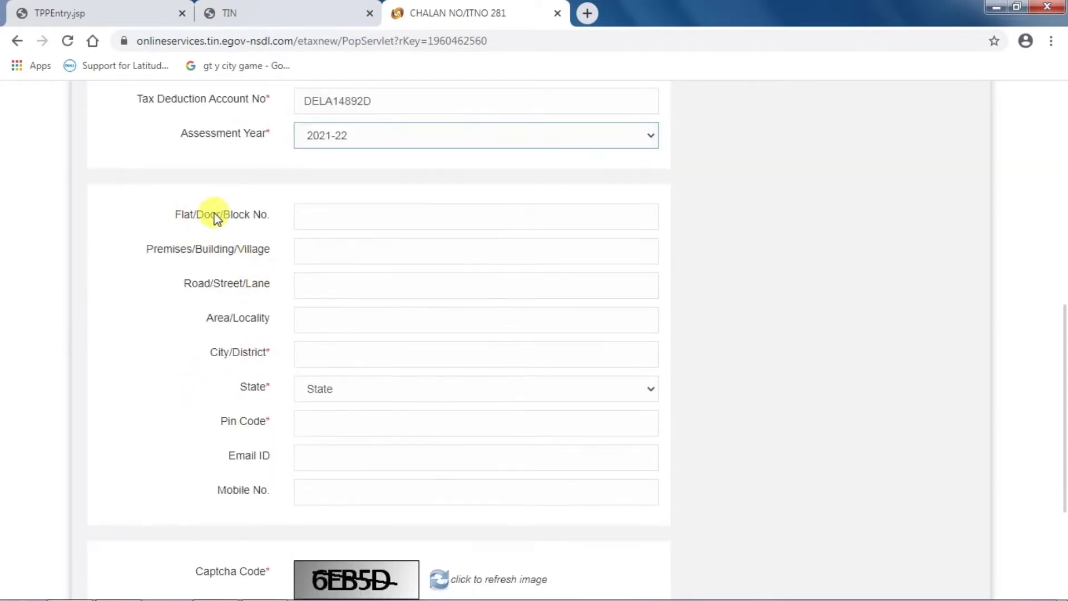
- Fill in the city, state and PIN code of the address
click(354, 356)
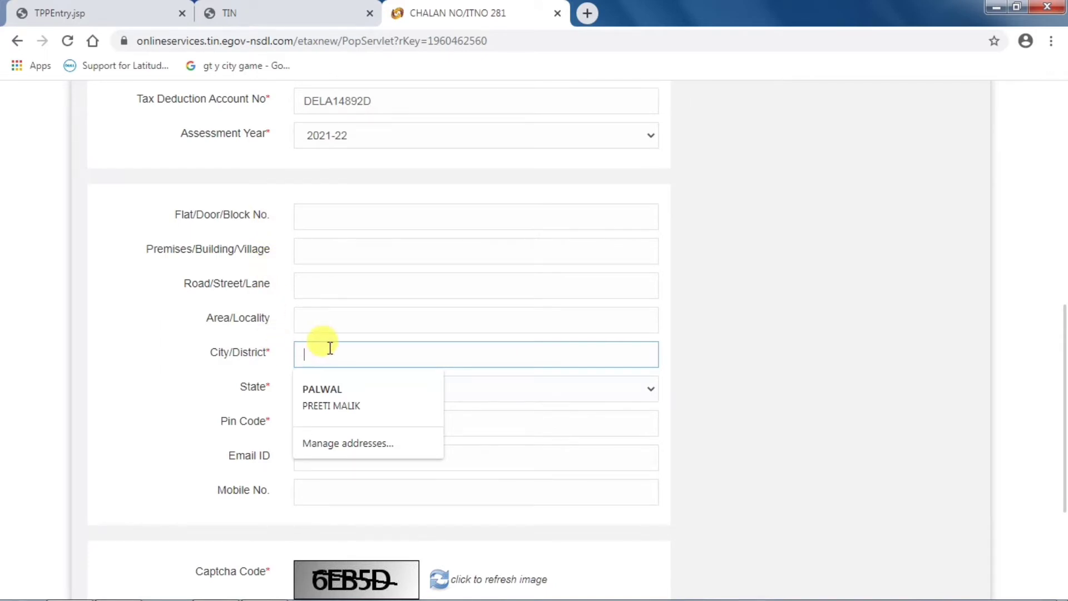
text(F)
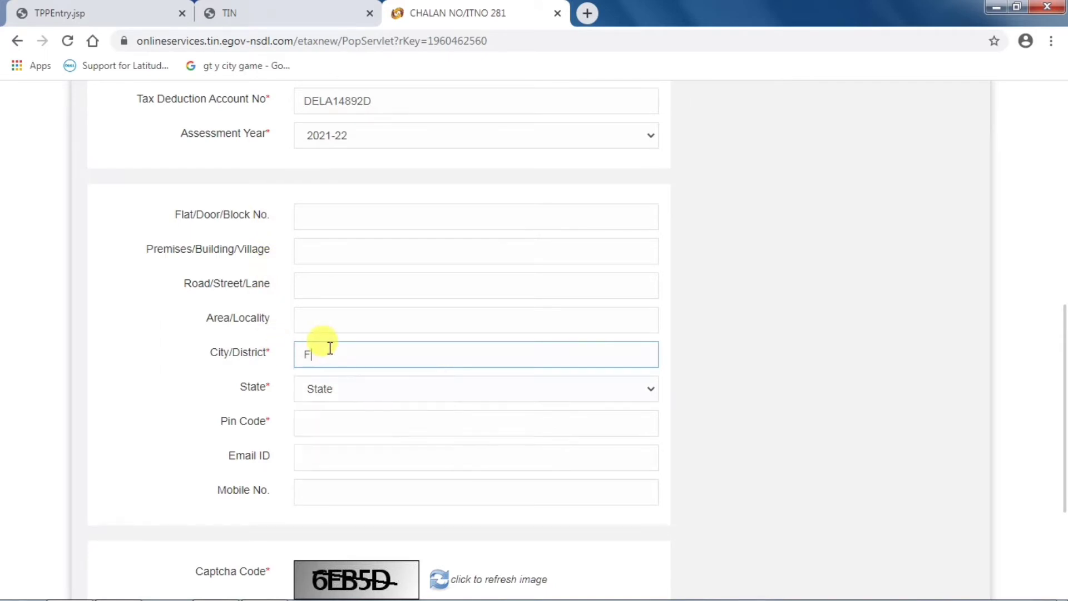
text(ARIDABD)
key(BackSpace)
key(BackSpace)
text(BAD)
click(341, 391)
key(h)
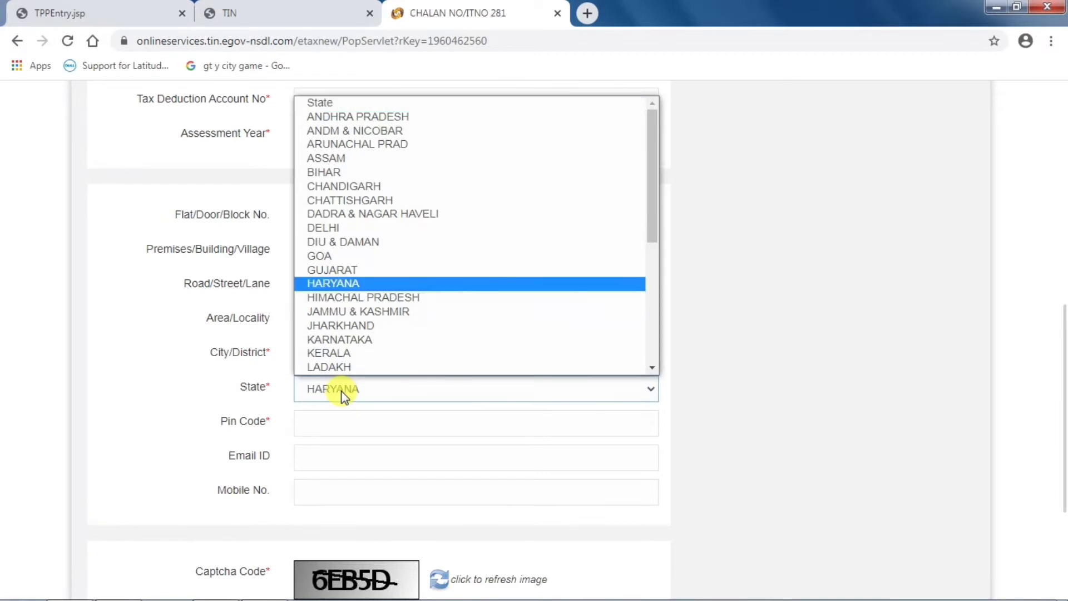
click(342, 390)
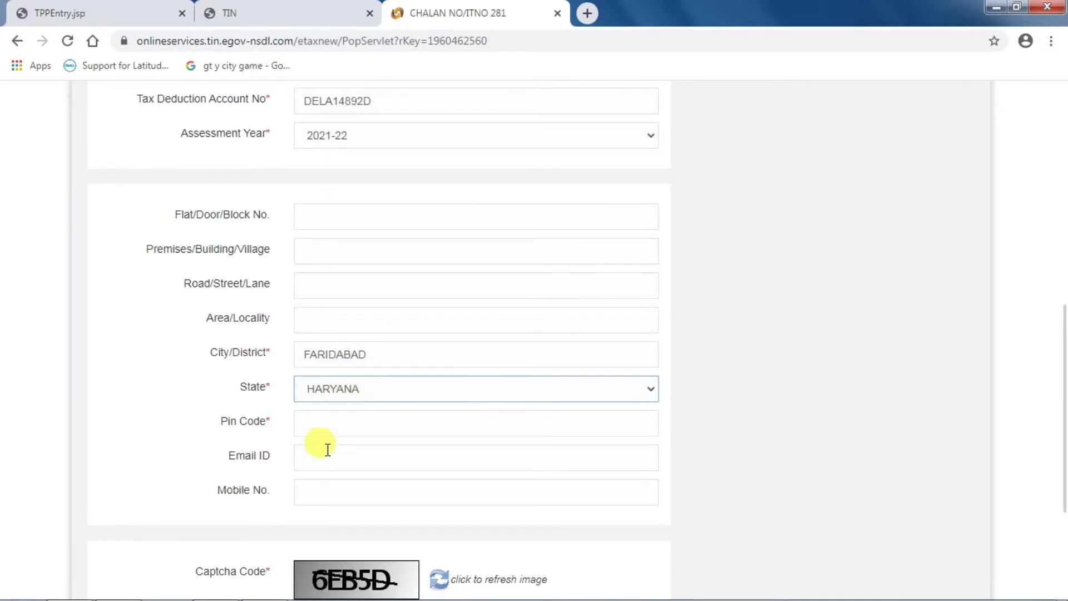
click(322, 421)
text(121004)
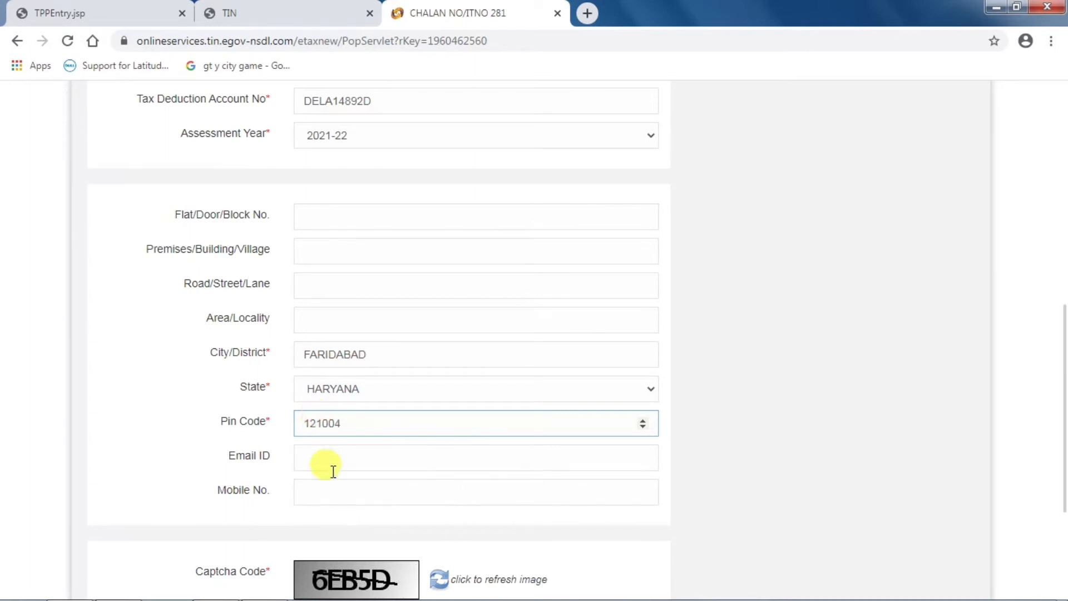
- Enter the captcha text and proceed to the challan confirmation page
scroll(334, 470, down, 3)
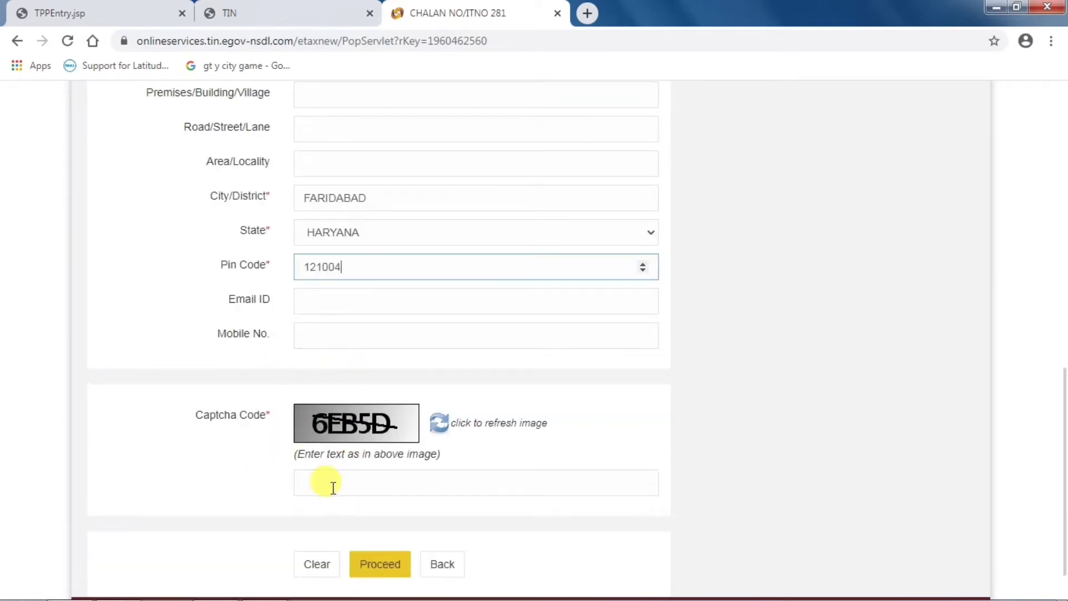
click(330, 483)
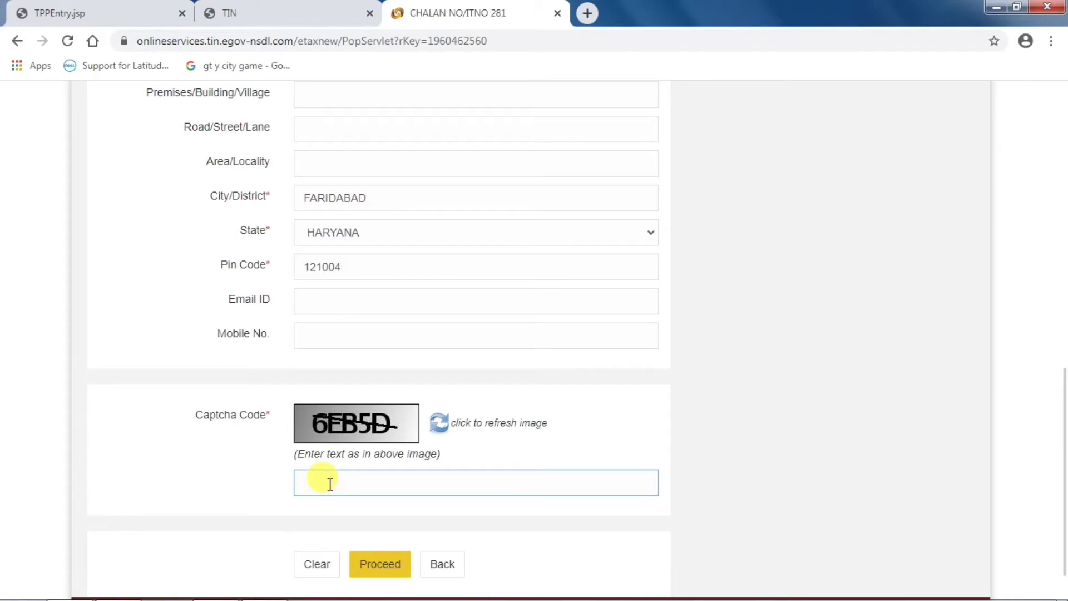
text(6EB5D)
scroll(340, 484, down, 1)
click(372, 518)
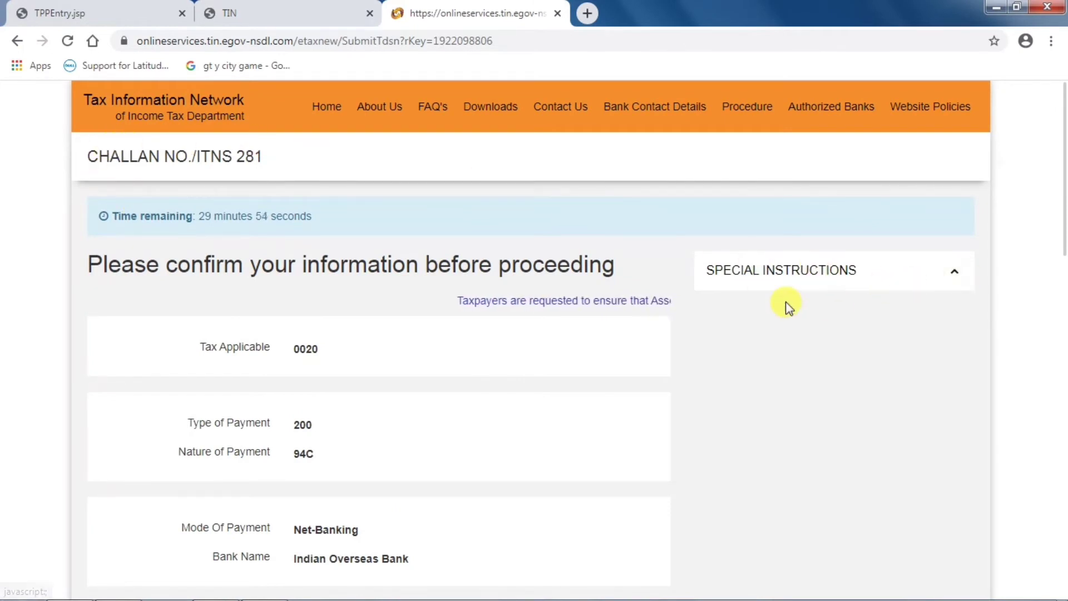
- Review the challan details, tick 'I agree', and submit the challan to Indian Overseas Bank
scroll(787, 305, down, 3)
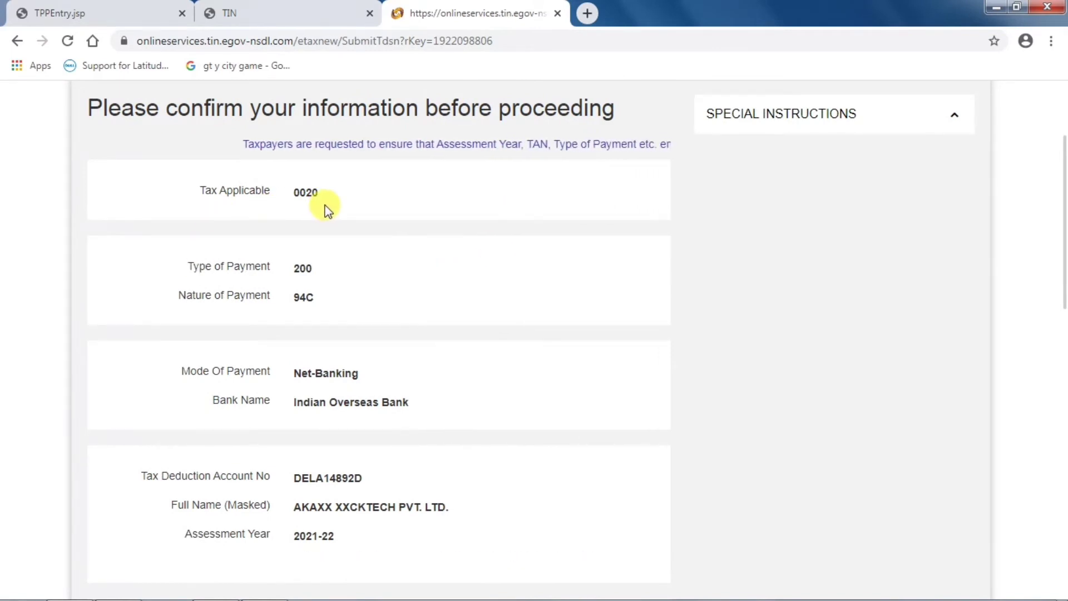
scroll(317, 205, down, 1)
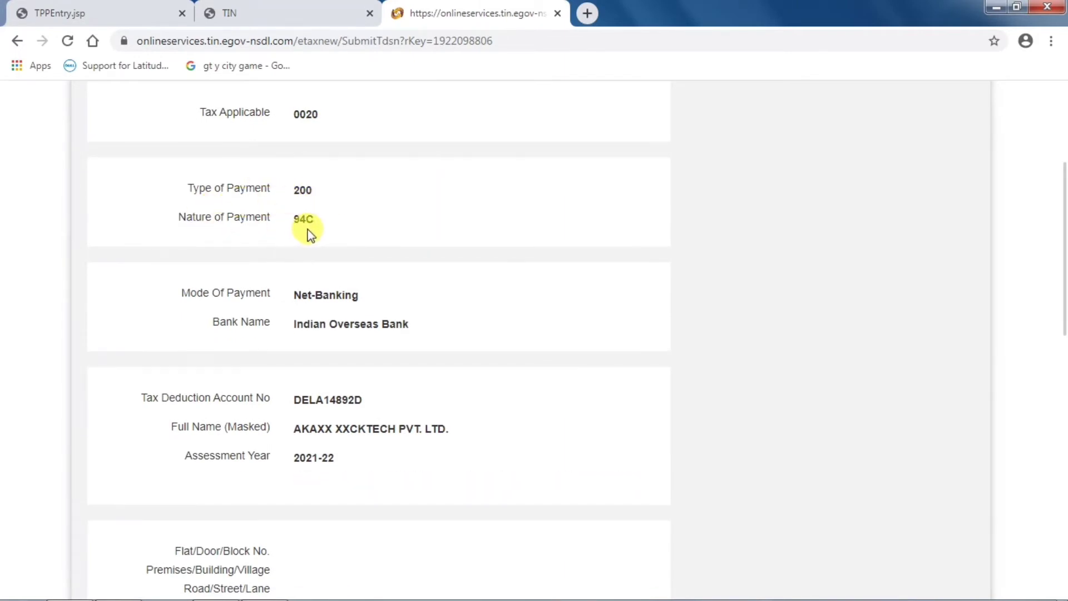
scroll(312, 245, down, 1)
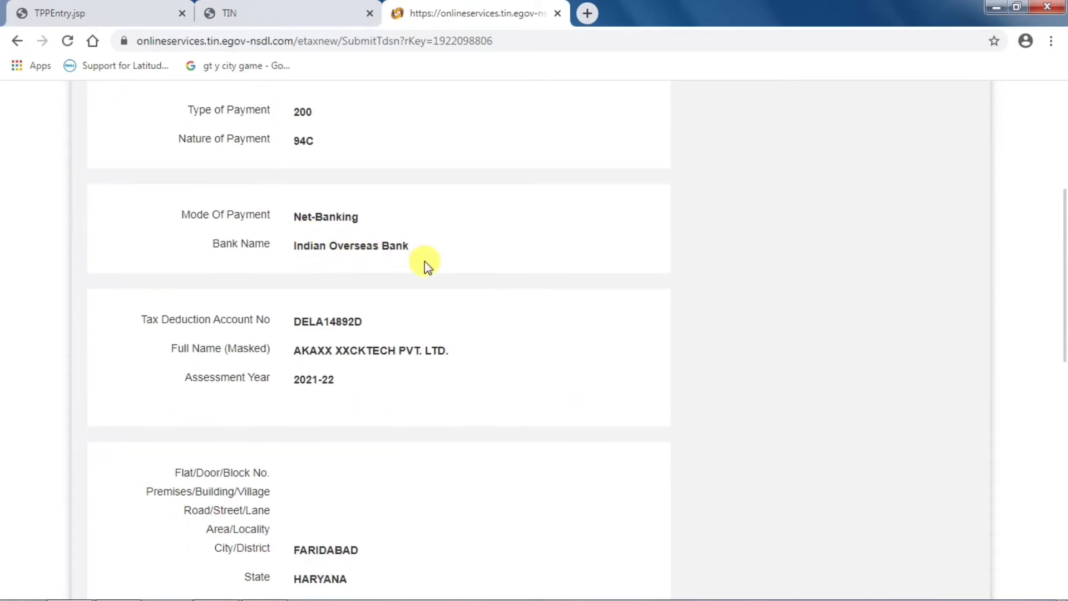
scroll(365, 319, down, 1)
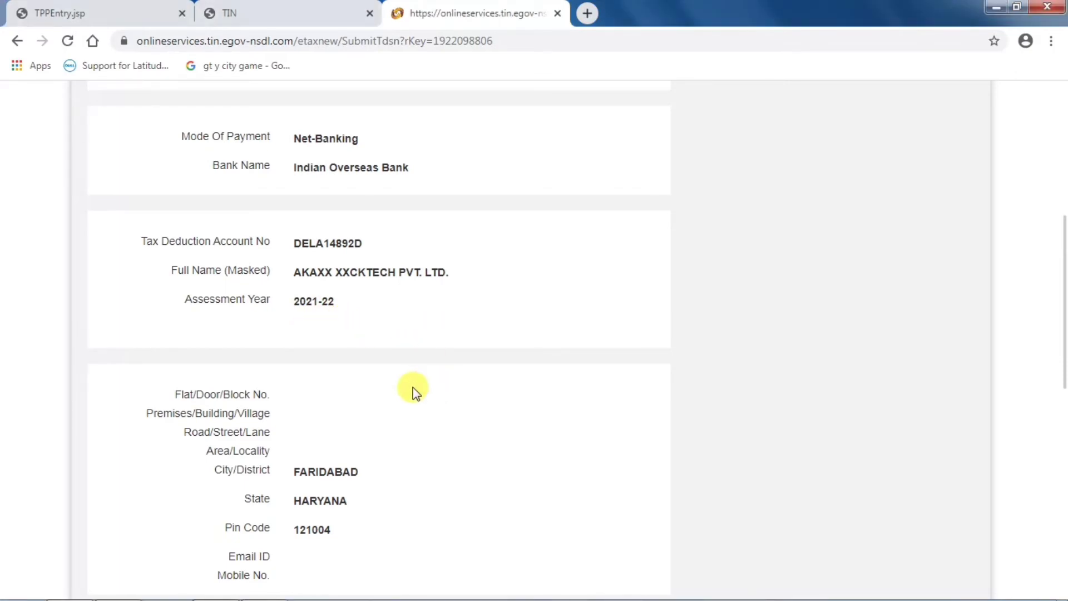
scroll(412, 388, down, 5)
scroll(327, 250, up, 3)
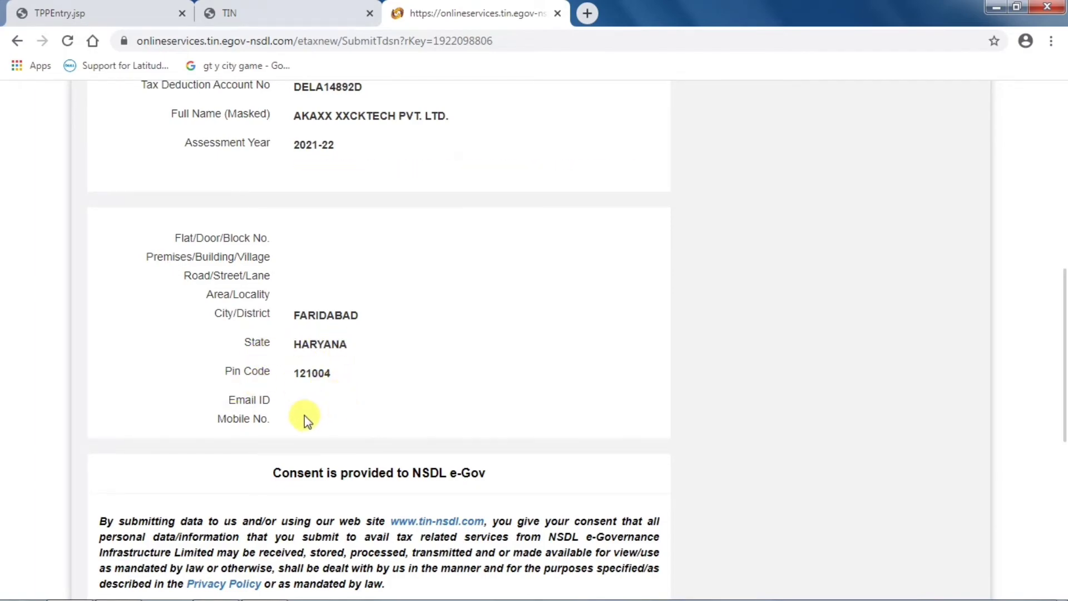
scroll(265, 409, down, 7)
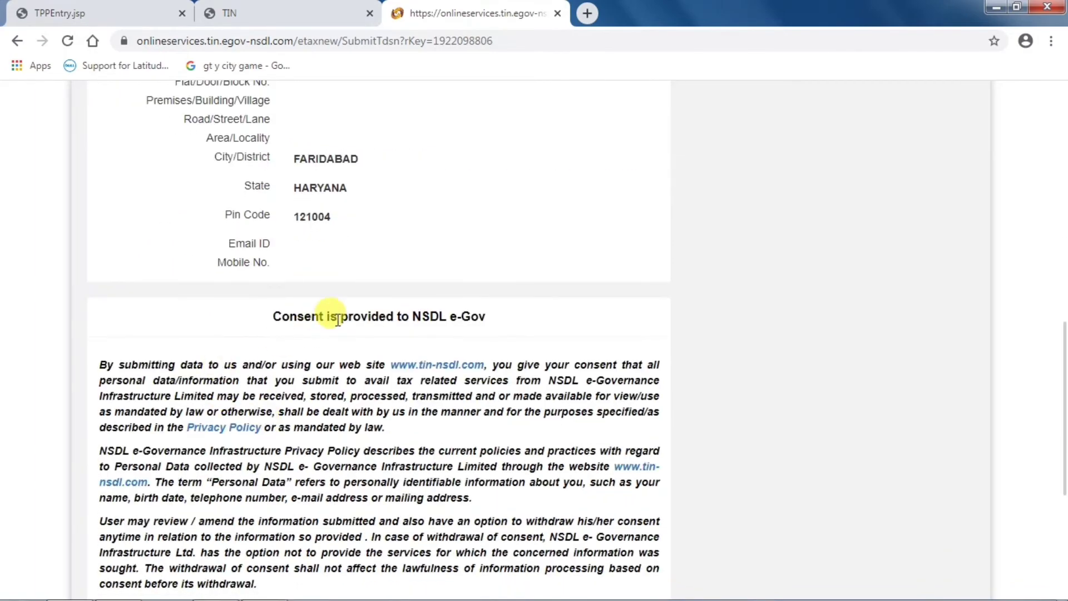
scroll(366, 252, down, 1)
click(104, 320)
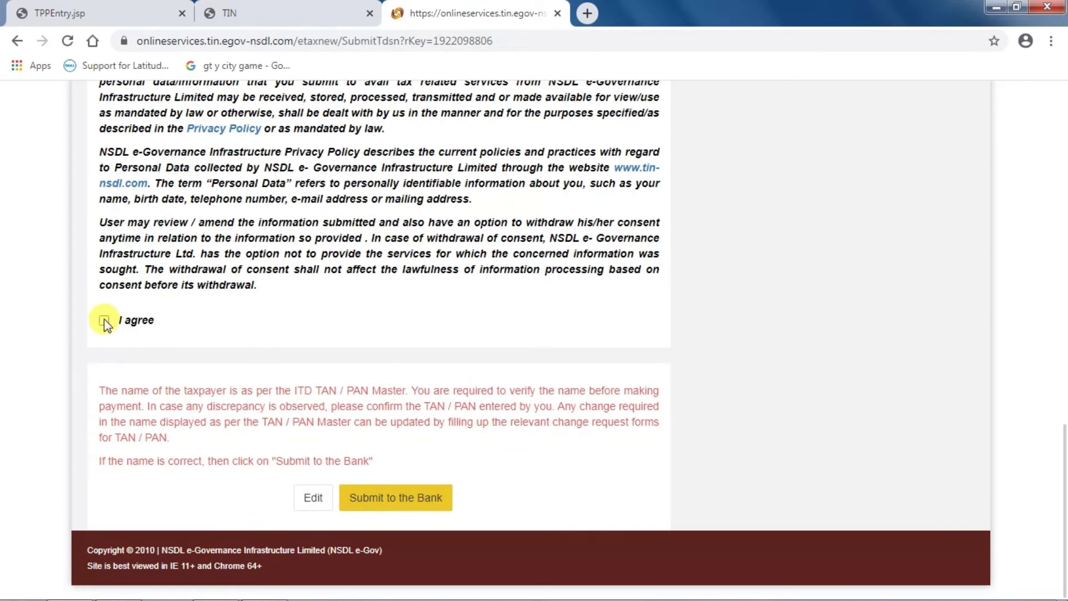
click(391, 499)
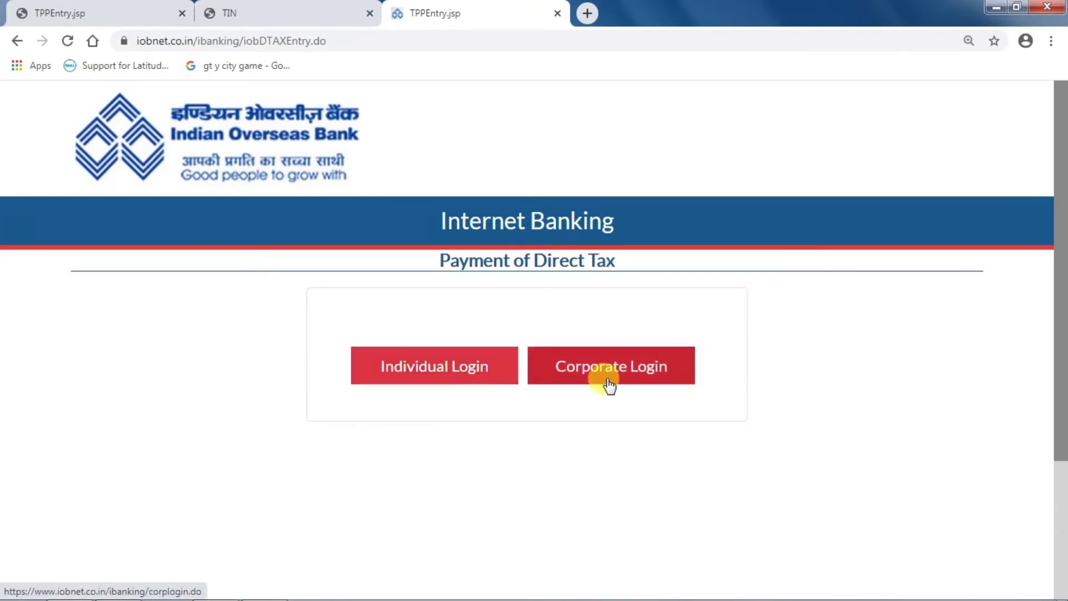
- Choose Individual Login, enter the login ID and password, and sign in
click(469, 369)
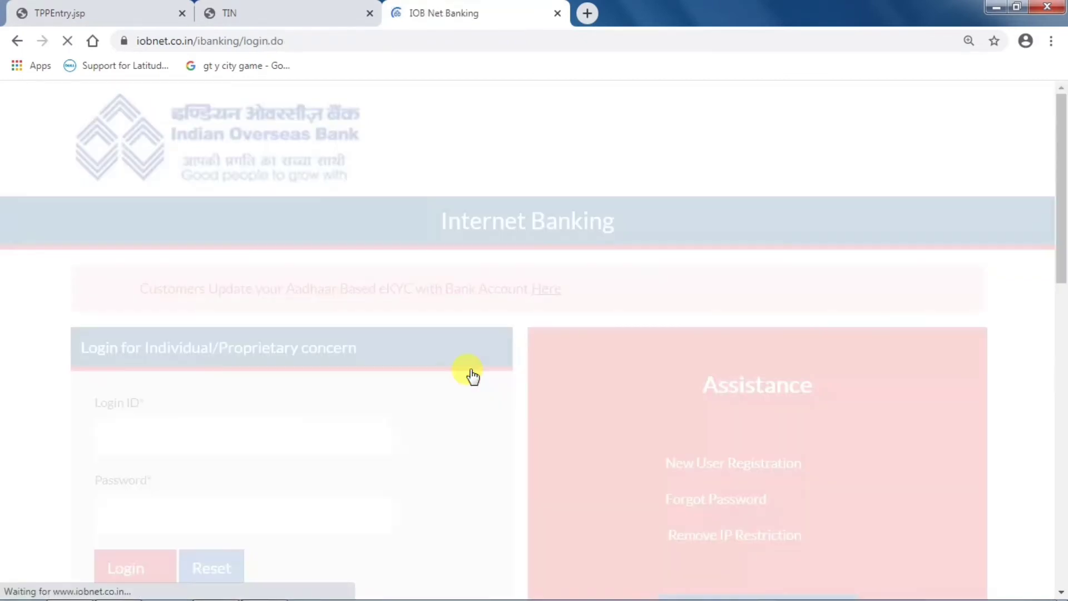
scroll(472, 376, down, 3)
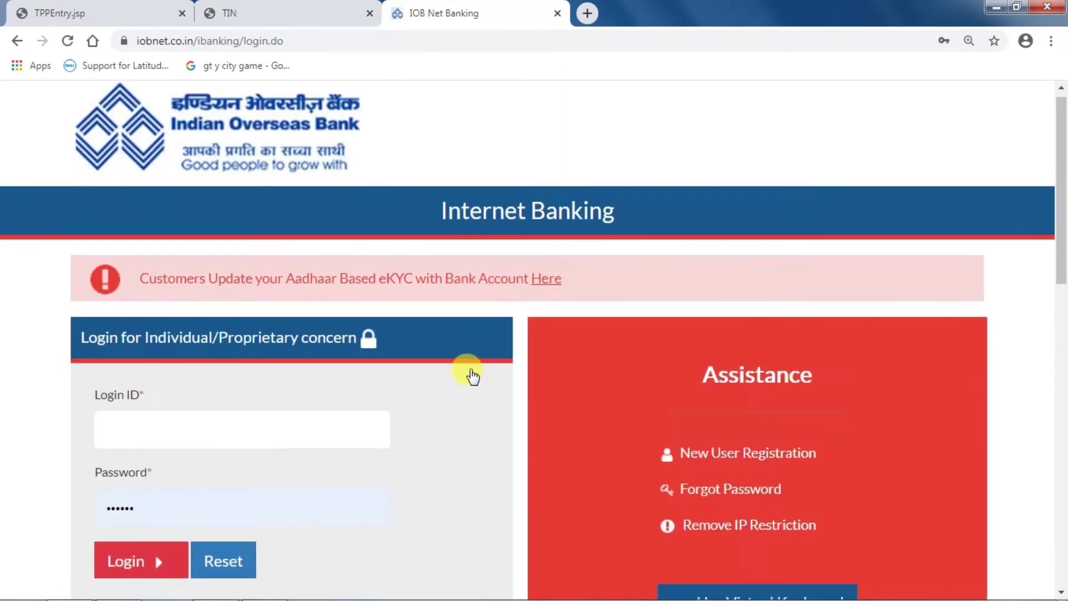
click(187, 281)
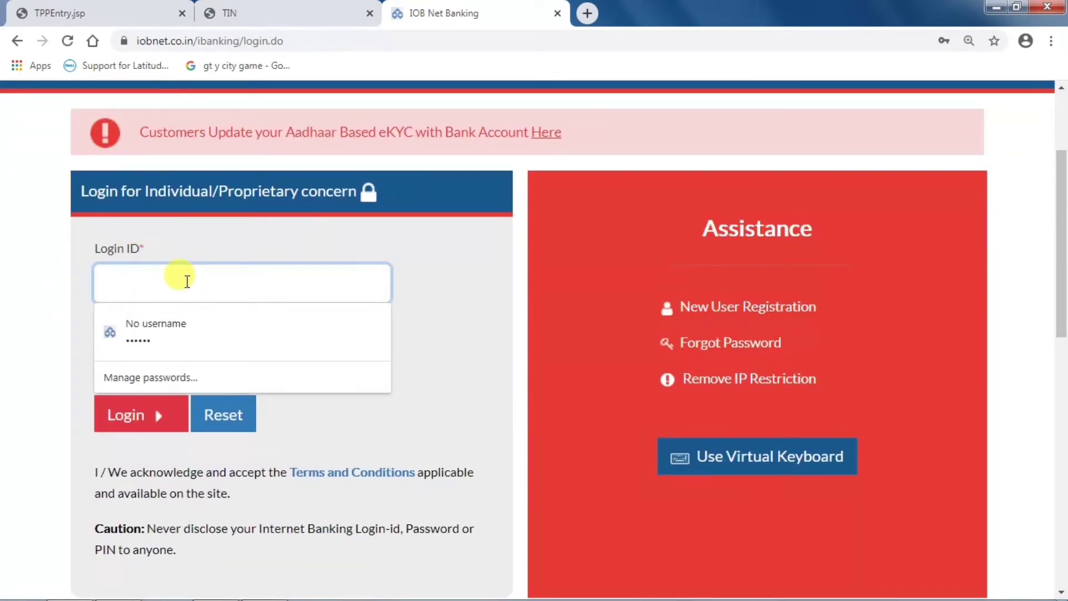
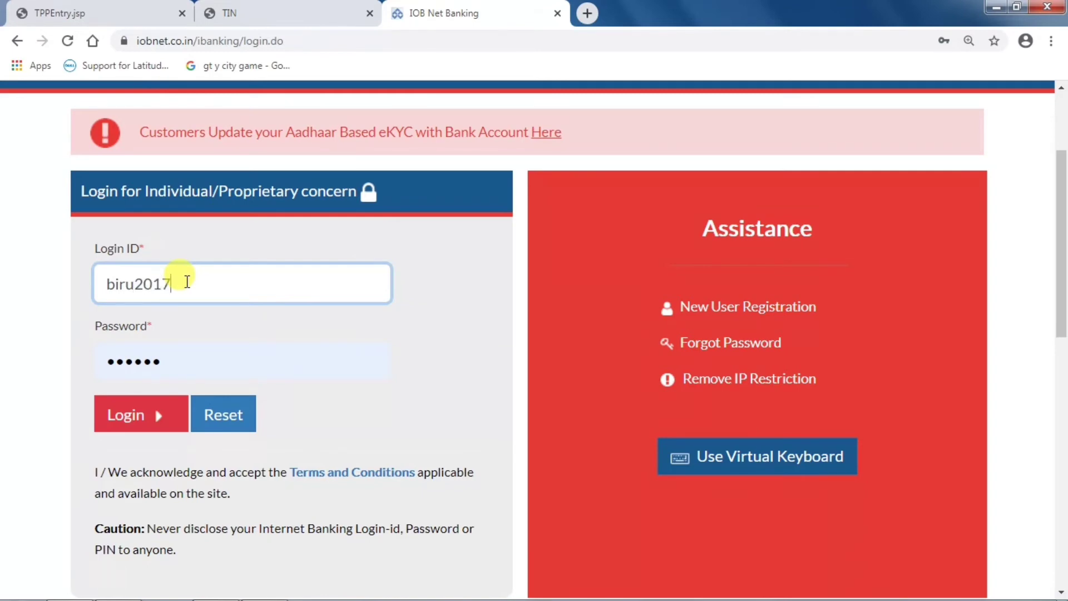
click(187, 359)
key(BackSpace)
key(BackSpace)
key(BackSpace)
key(BackSpace)
key(BackSpace)
key(BackSpace)
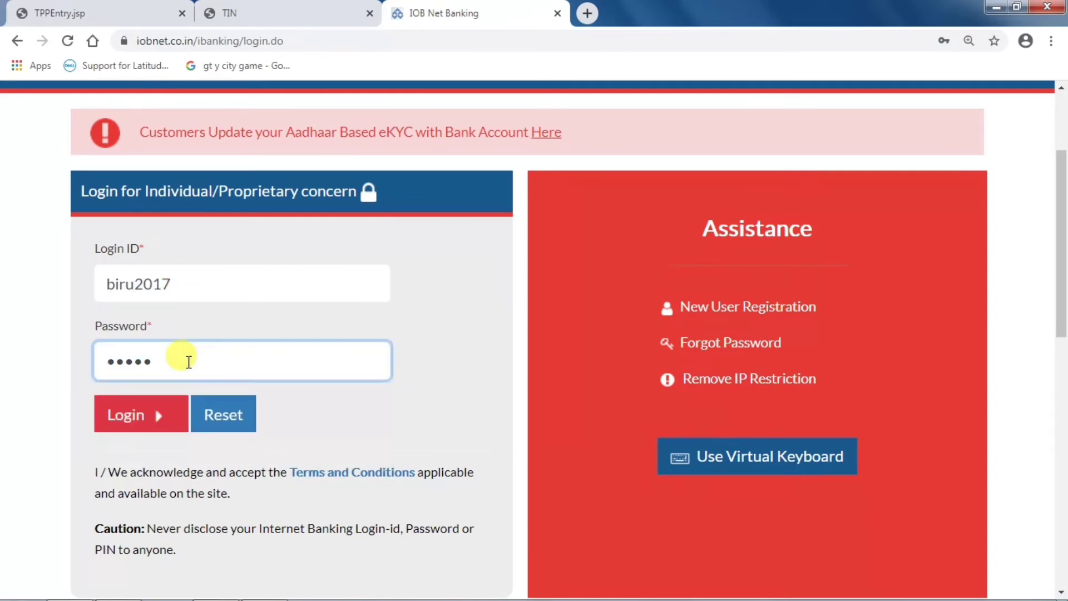
text(•)
scroll(188, 362, down, 1)
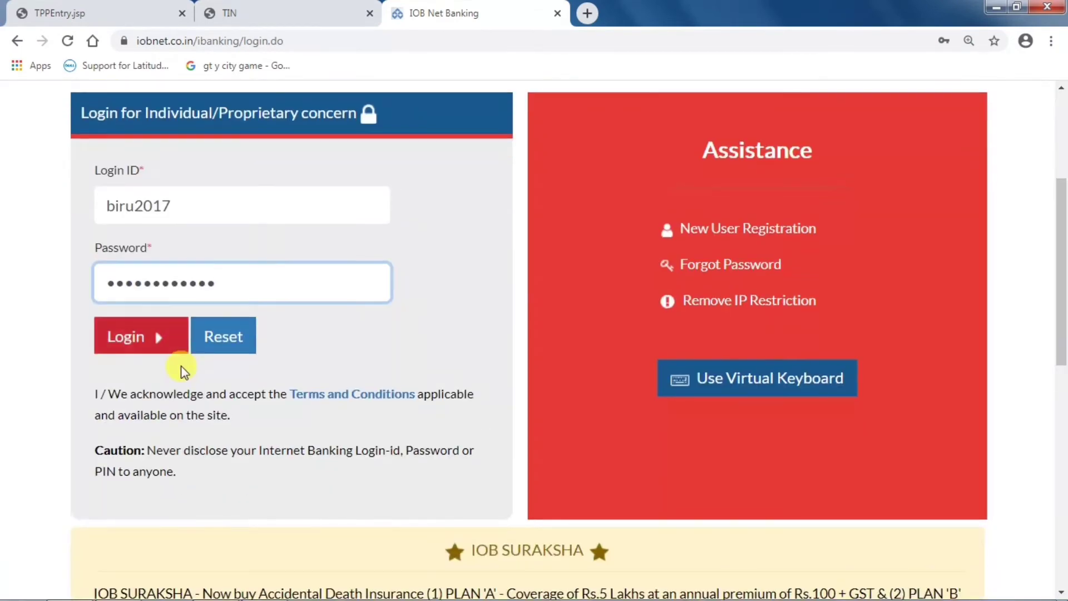
click(134, 341)
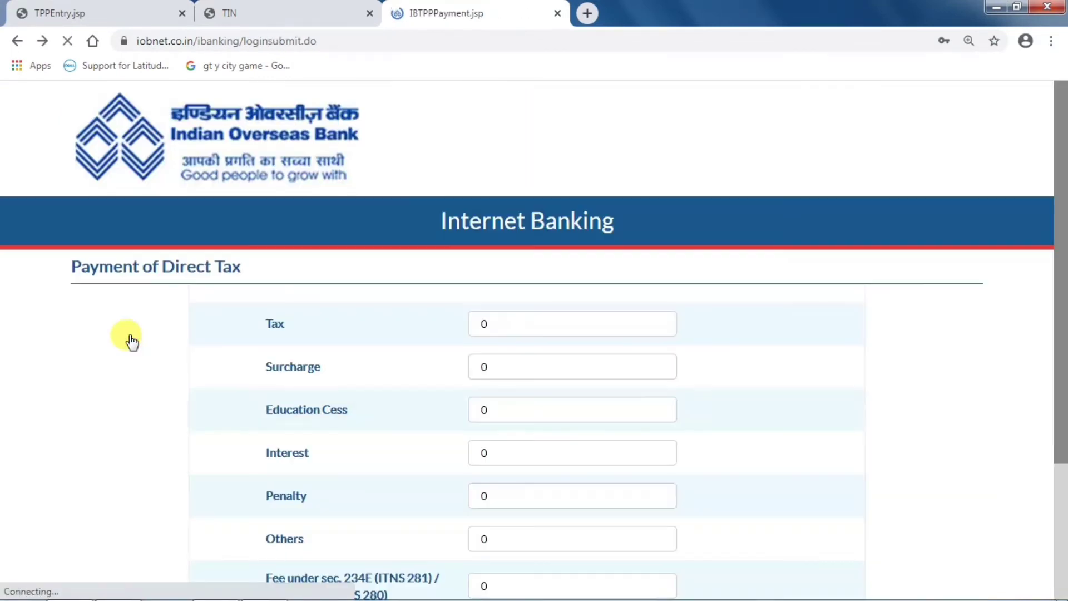
scroll(429, 349, down, 2)
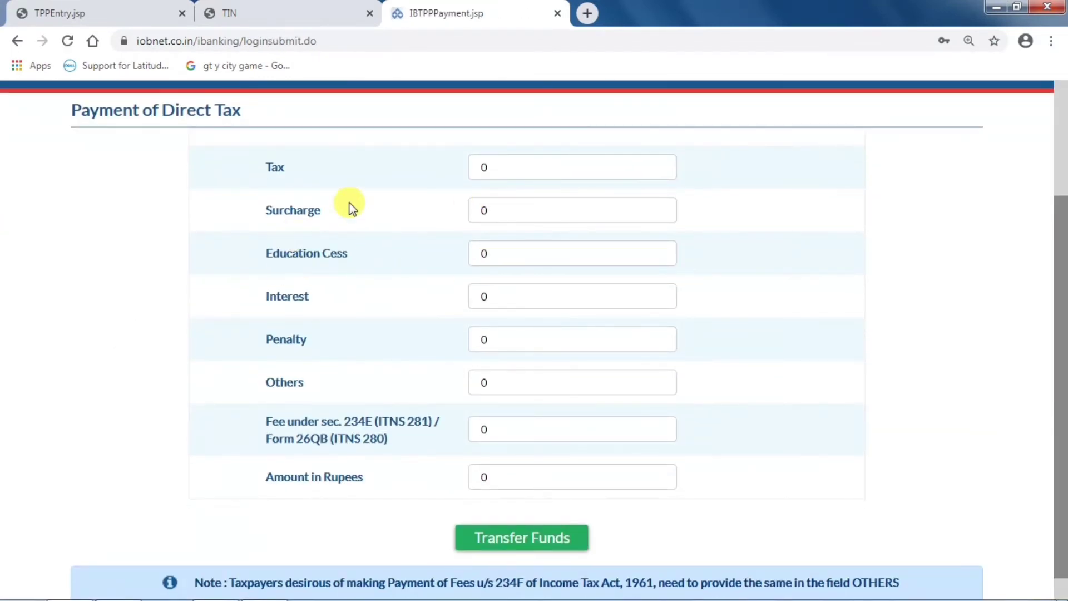
click(484, 168)
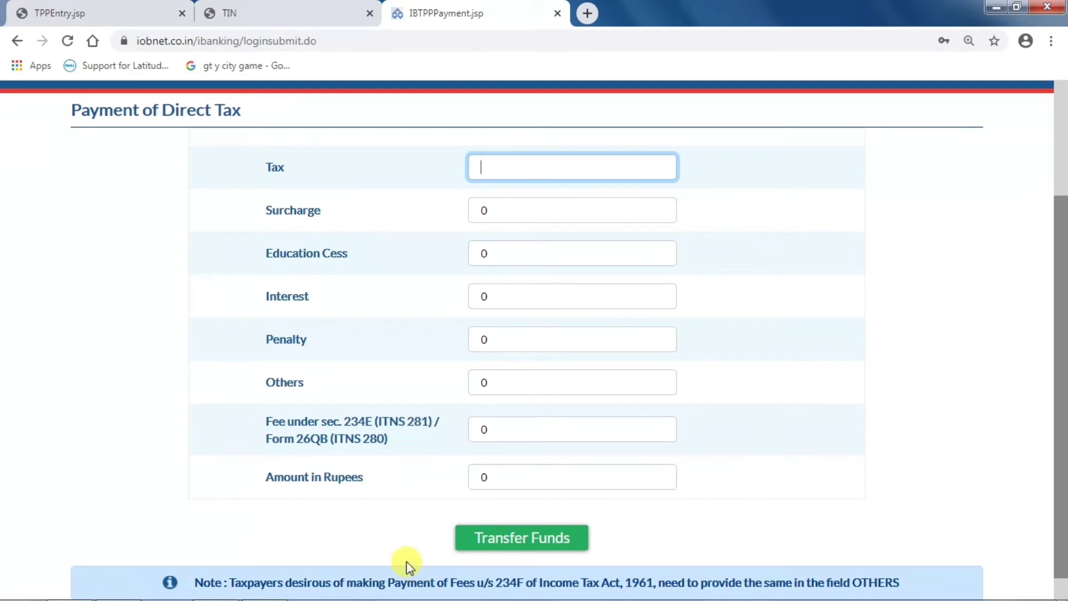
mouse_move(400, 598)
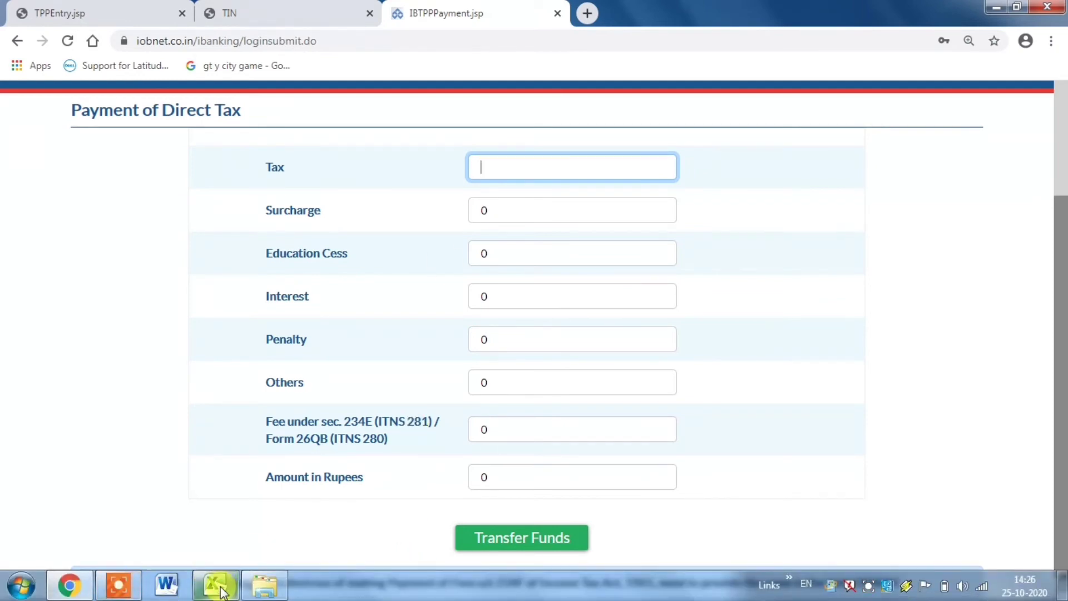
click(216, 585)
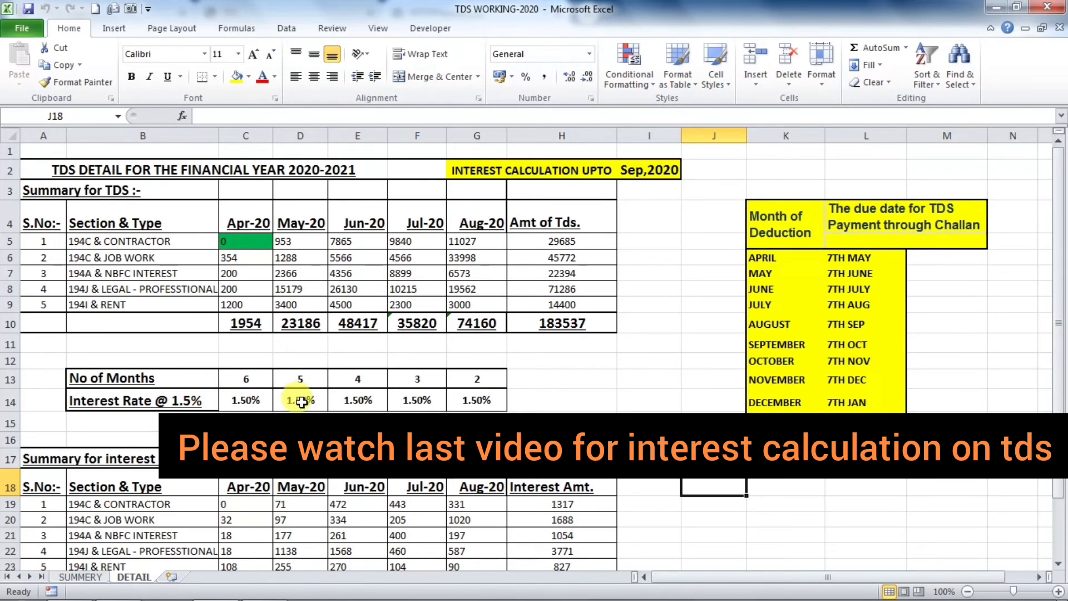
mouse_move(155, 598)
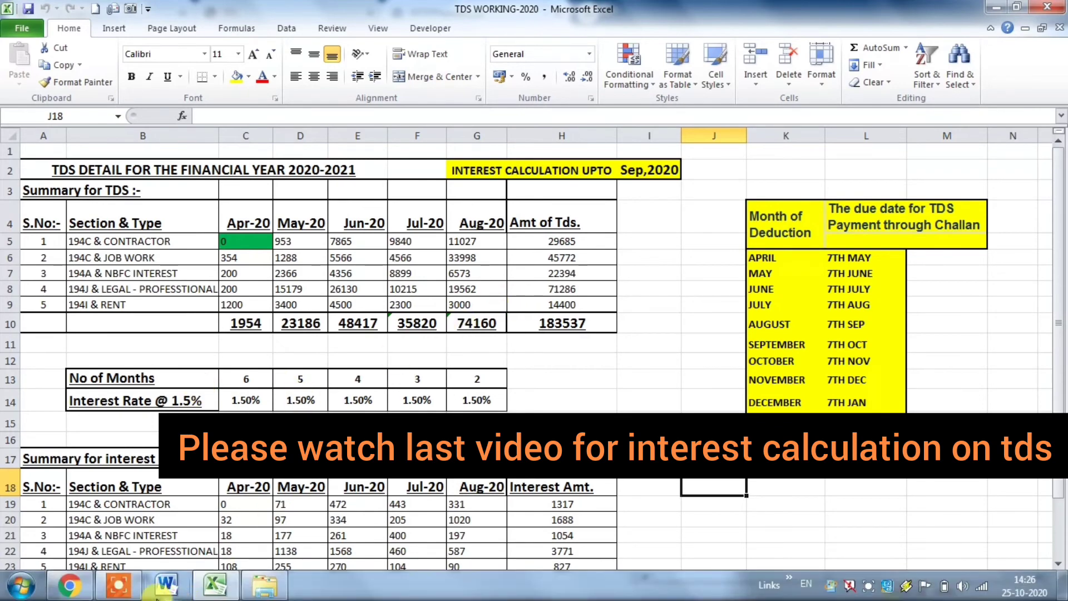
click(69, 585)
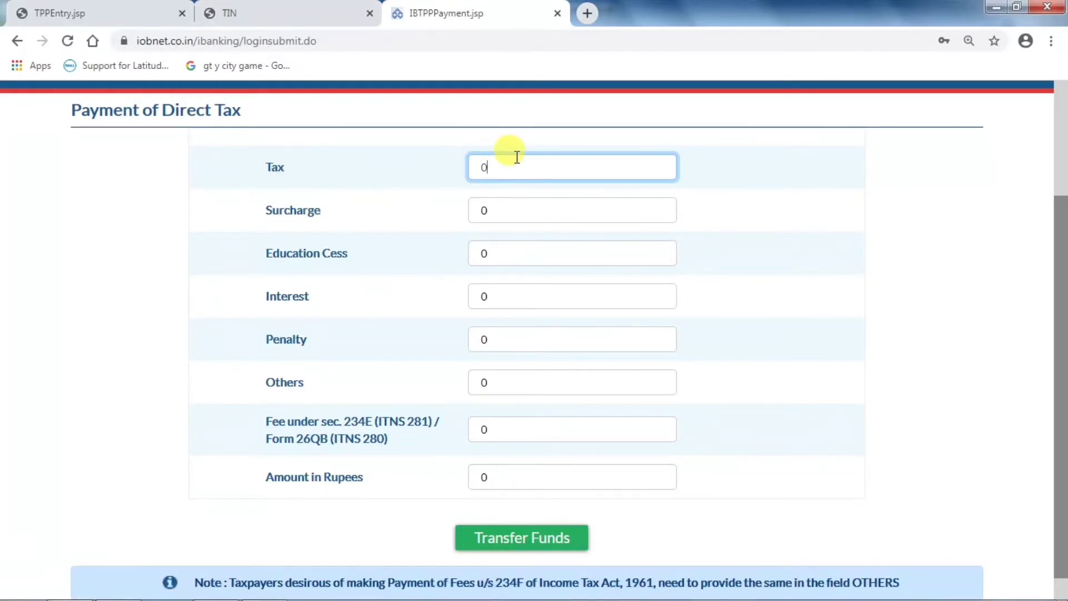
- Enter 10 as the Tax amount so the total is 10, then submit with Transfer Funds
text(10)
key(BackSpace)
key(BackSpace)
key(BackSpace)
text(1)
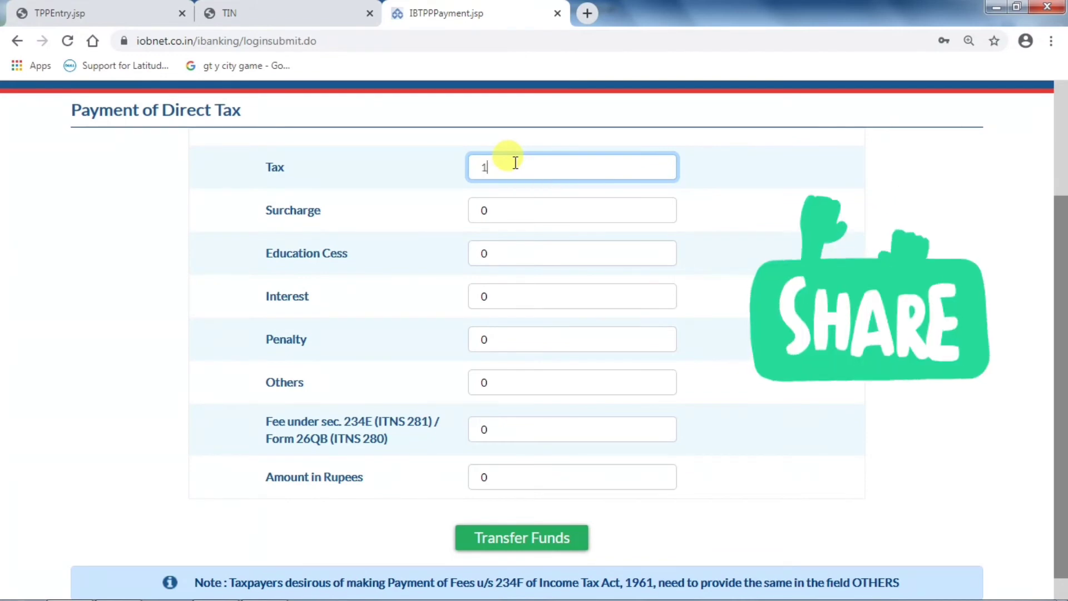
text(0)
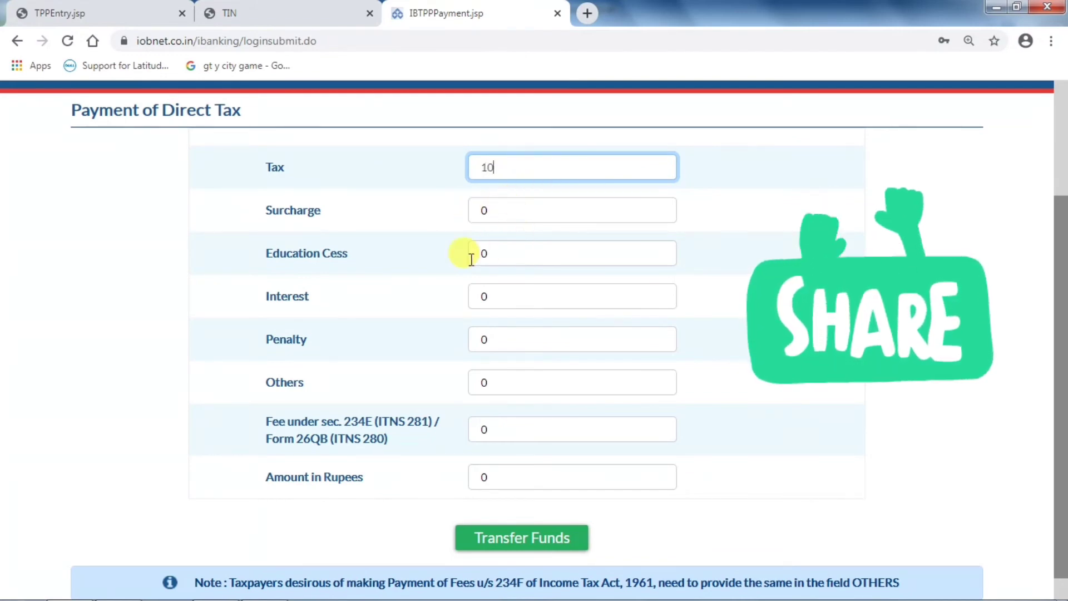
click(501, 298)
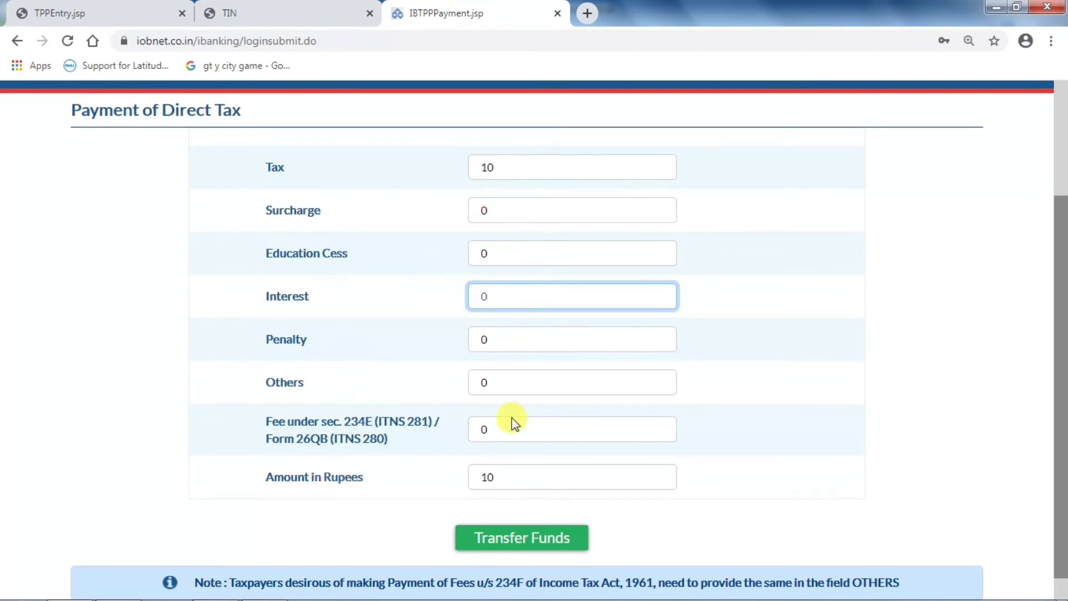
click(530, 542)
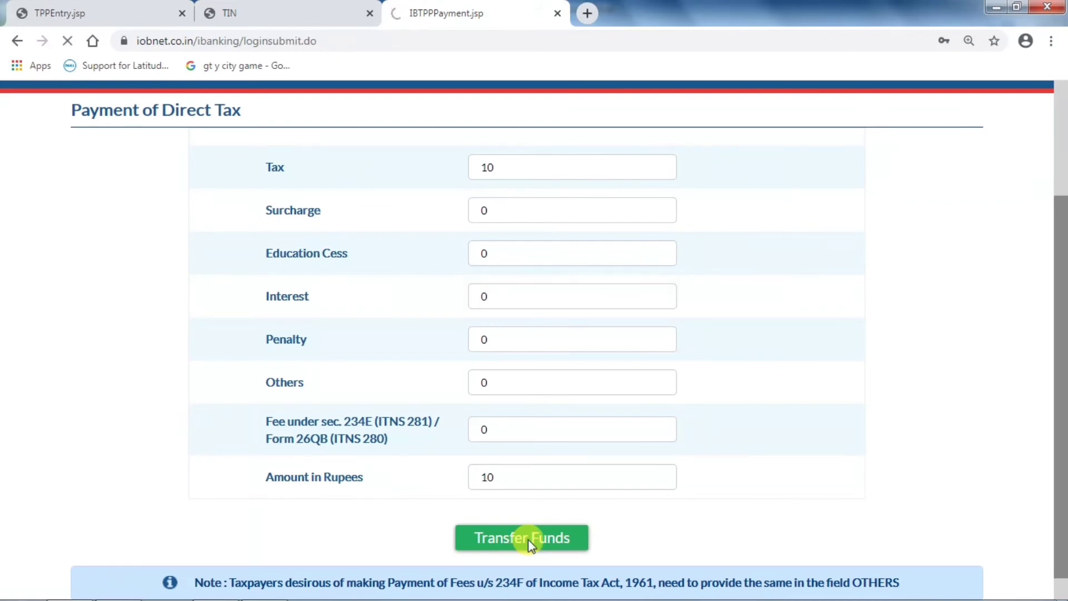
- Choose the debit account, fill the funds transfer PIN, and confirm the Rupees Ten transfer
scroll(270, 148, down, 4)
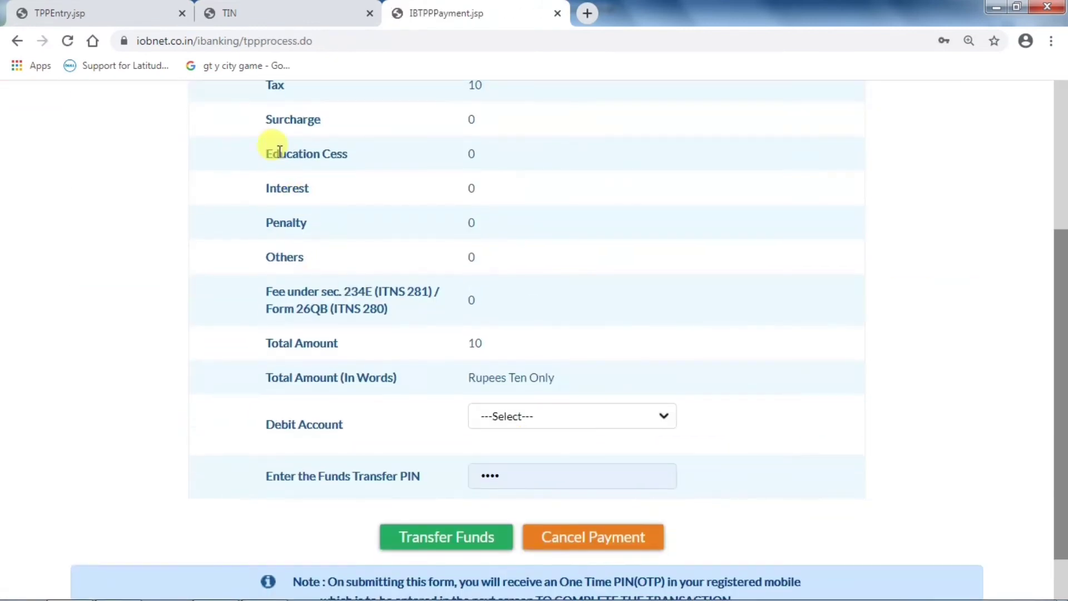
scroll(349, 156, up, 3)
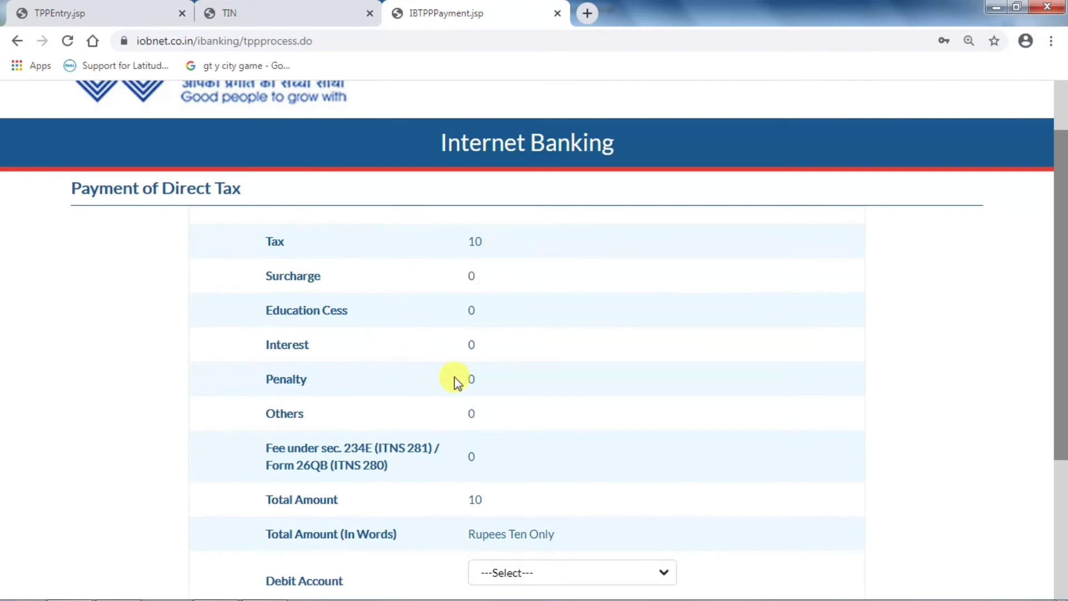
scroll(453, 382, down, 3)
scroll(477, 382, up, 1)
click(512, 493)
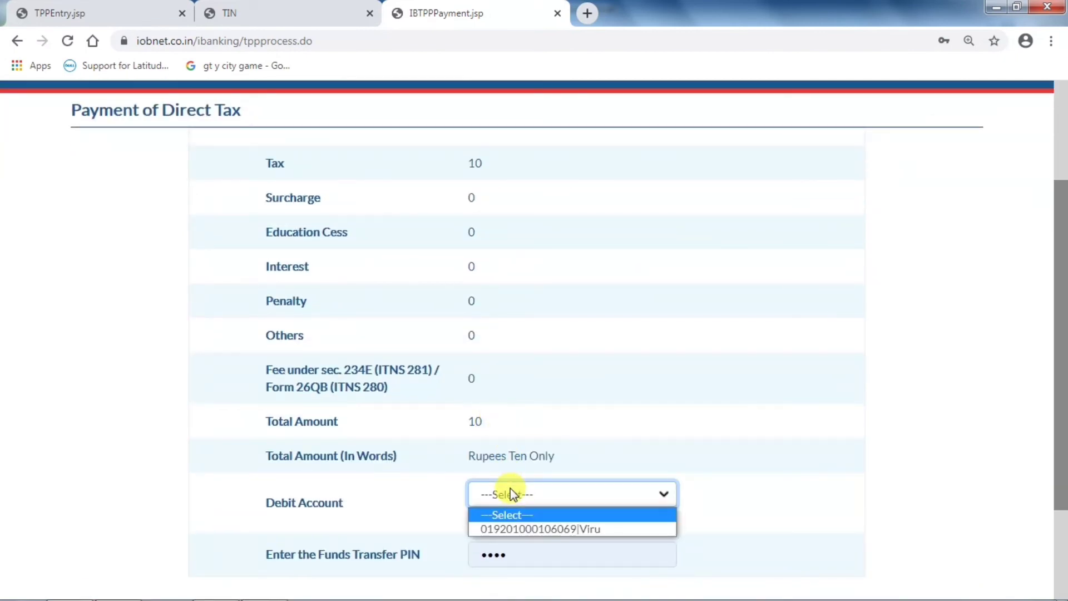
click(526, 530)
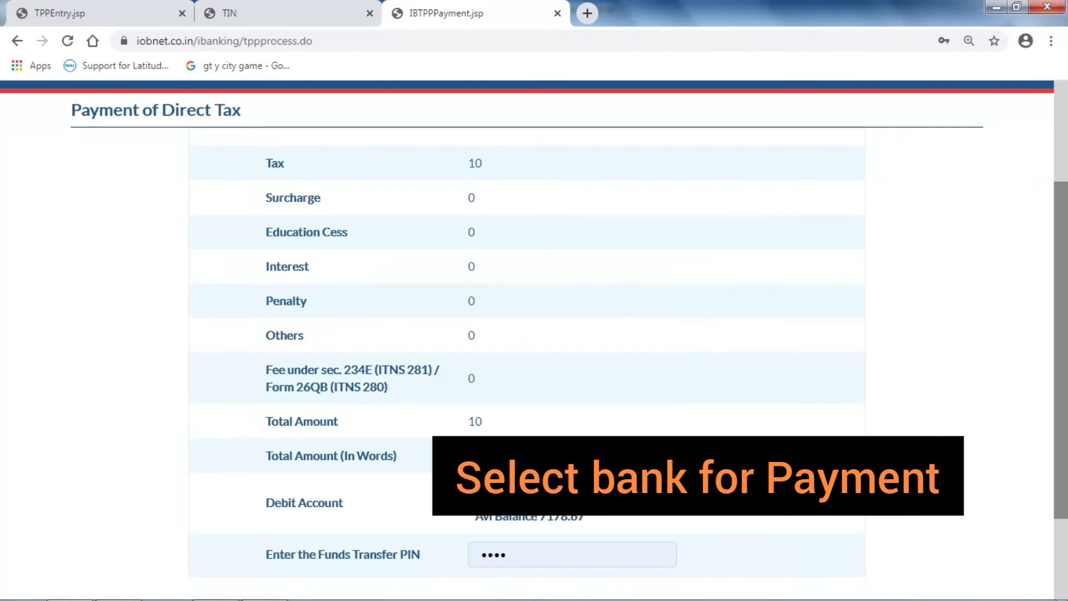
scroll(526, 473, down, 2)
click(534, 432)
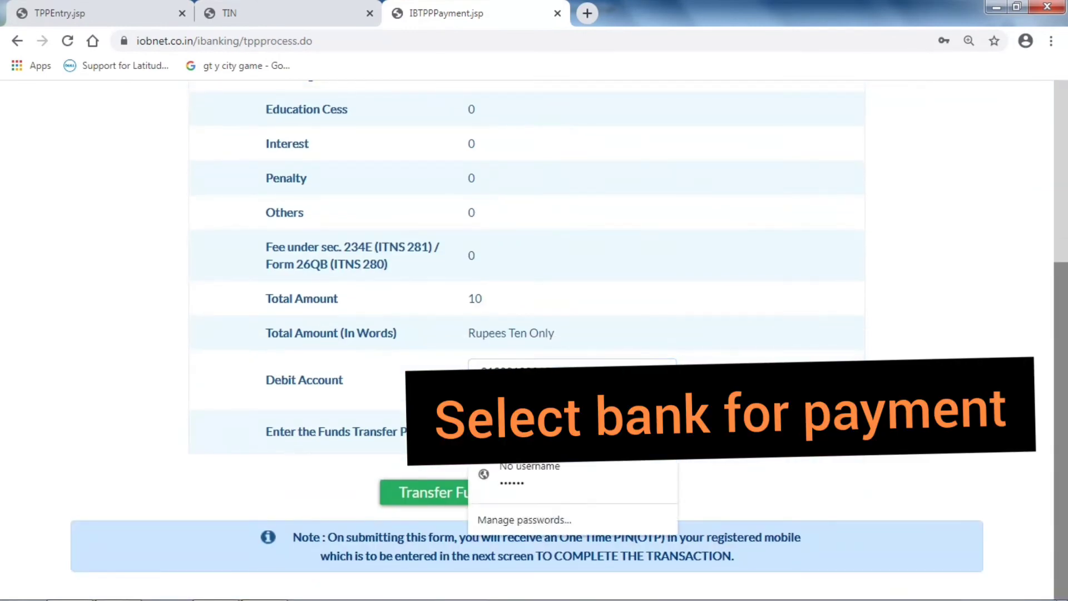
click(535, 432)
click(535, 431)
click(534, 432)
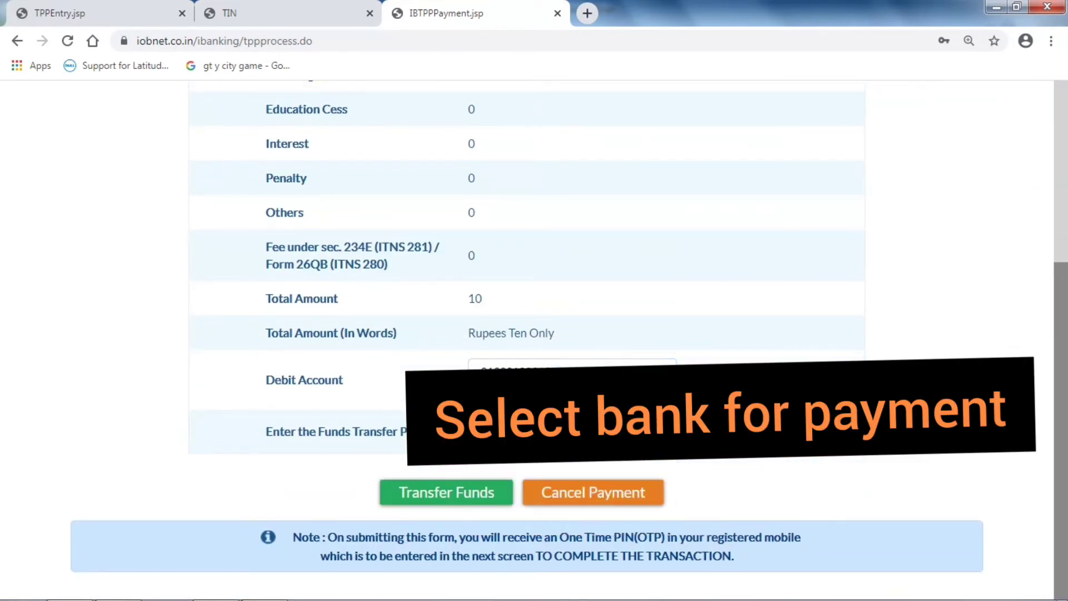
click(394, 494)
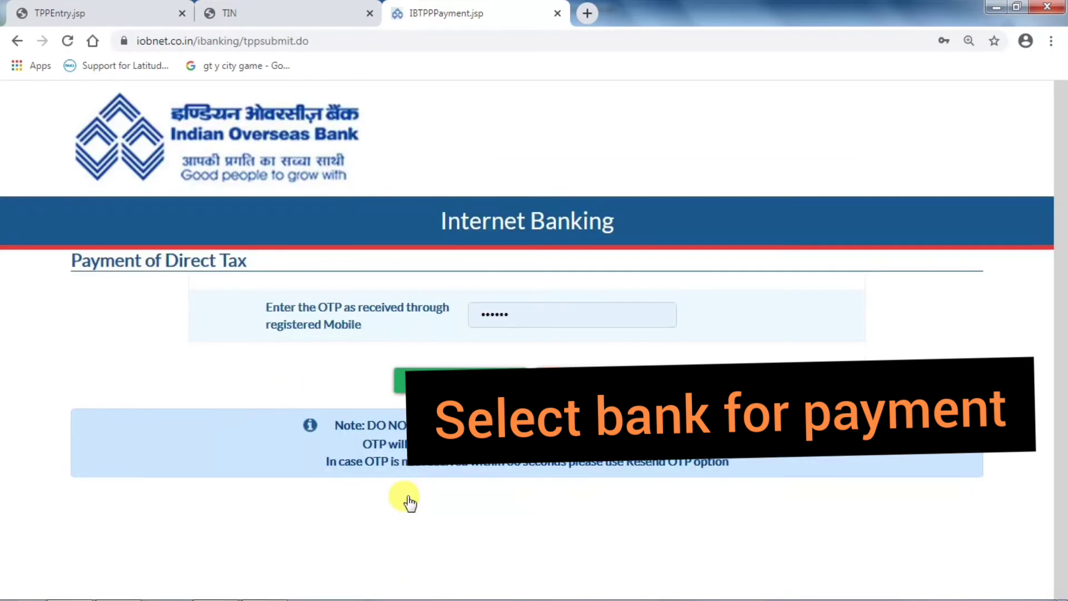
- Clear the autofilled value from the OTP field and close the saved-password suggestions
click(530, 316)
key(BackSpace)
key(BackSpace)
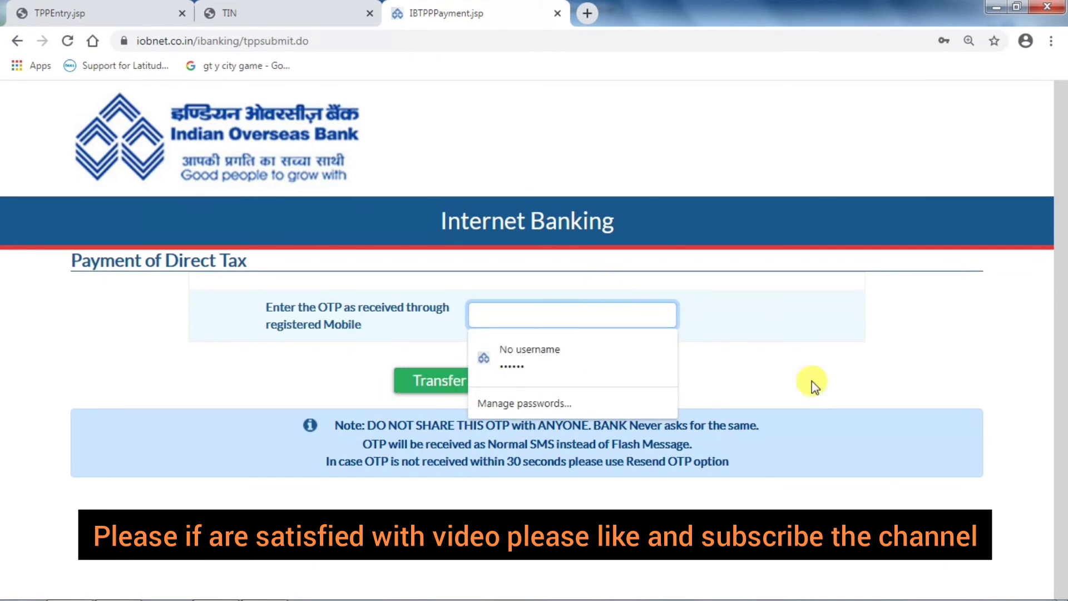
click(851, 366)
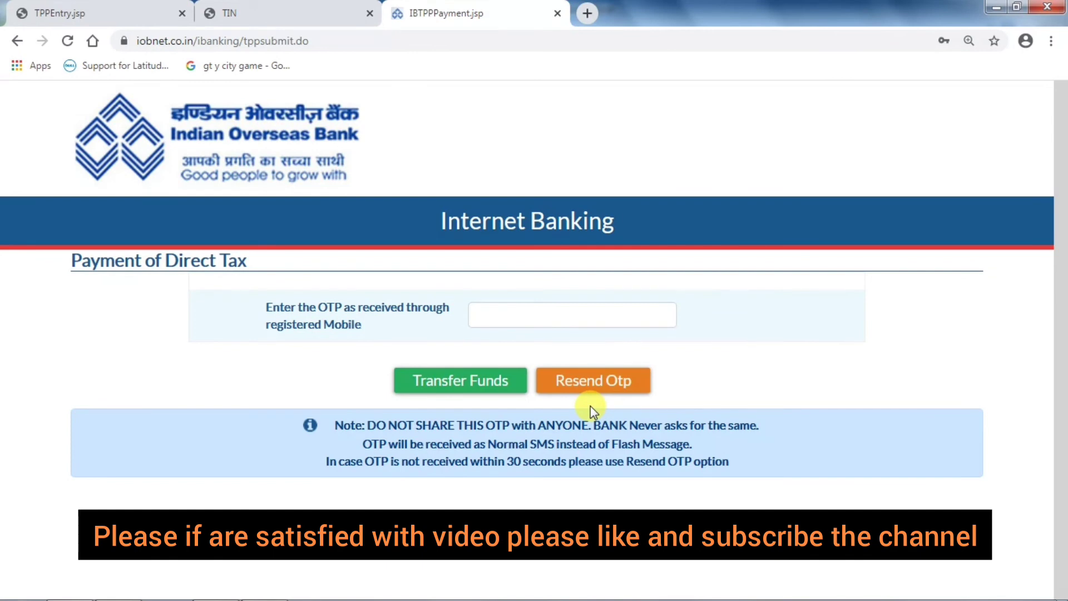